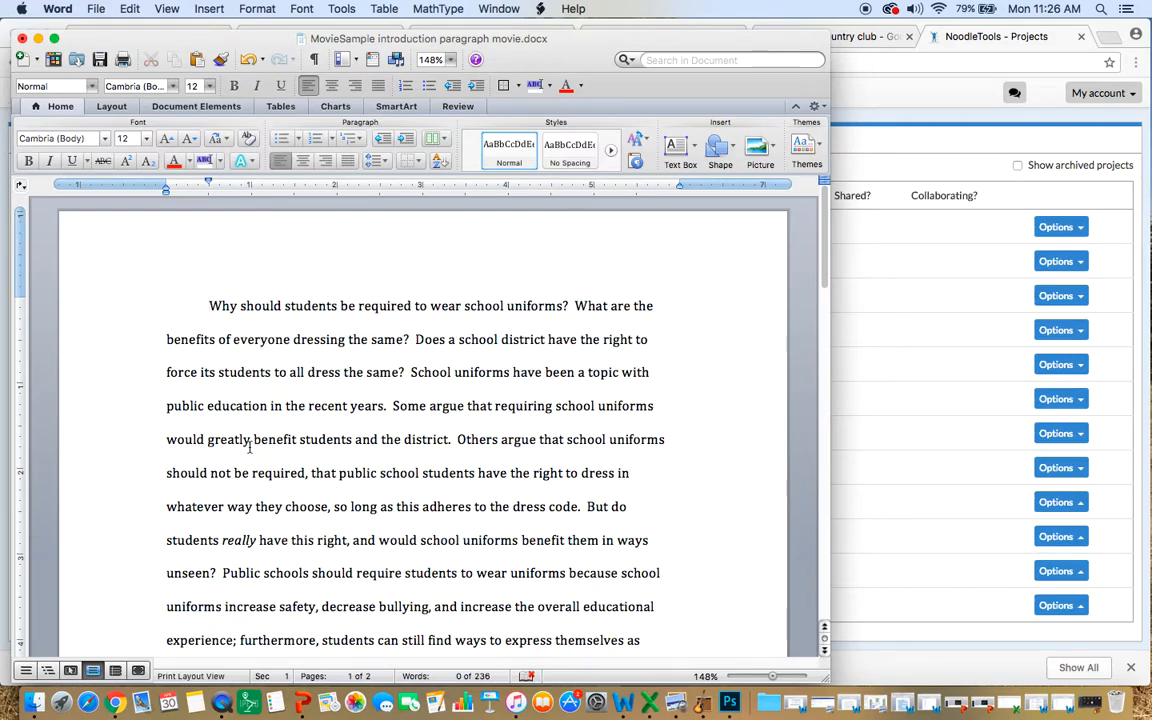
Insert blank lines above 'Why' until the introduction moves down, leaving page 1 empty
key("Return")
key("Return")
key("Return")
key("Return")
key("Return")
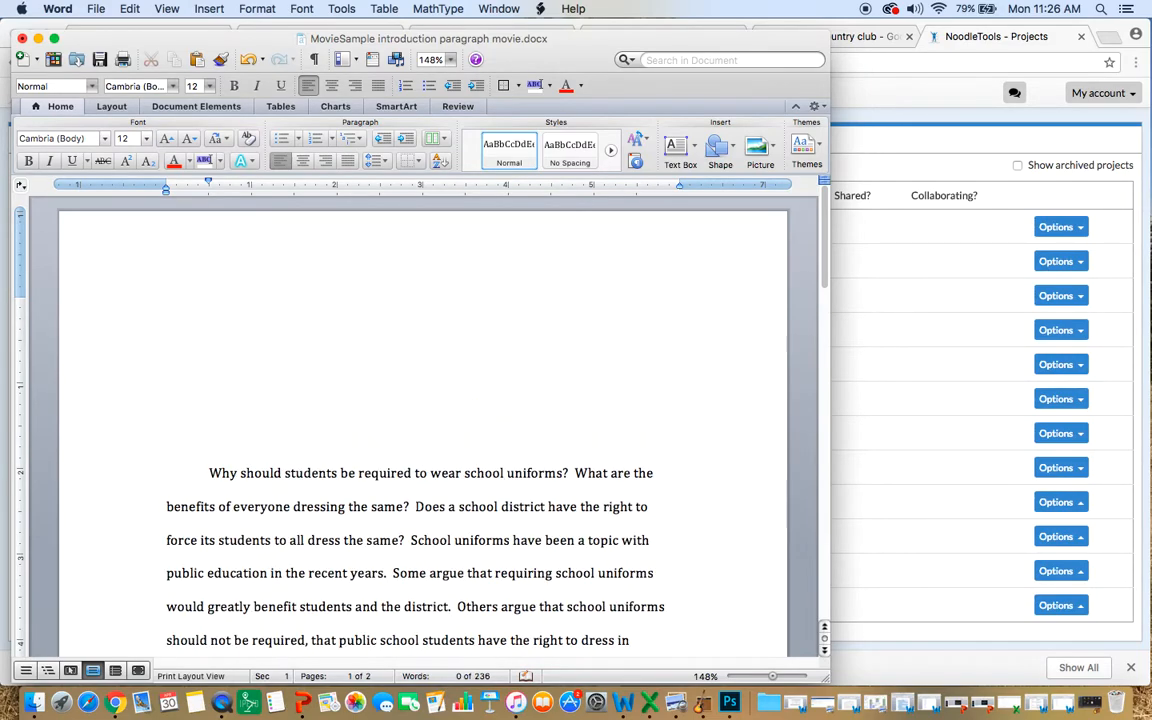
key("Return")
key("Return")
key("Return")
key("Return")
key("Return")
key("Return")
key("Return")
key("Return")
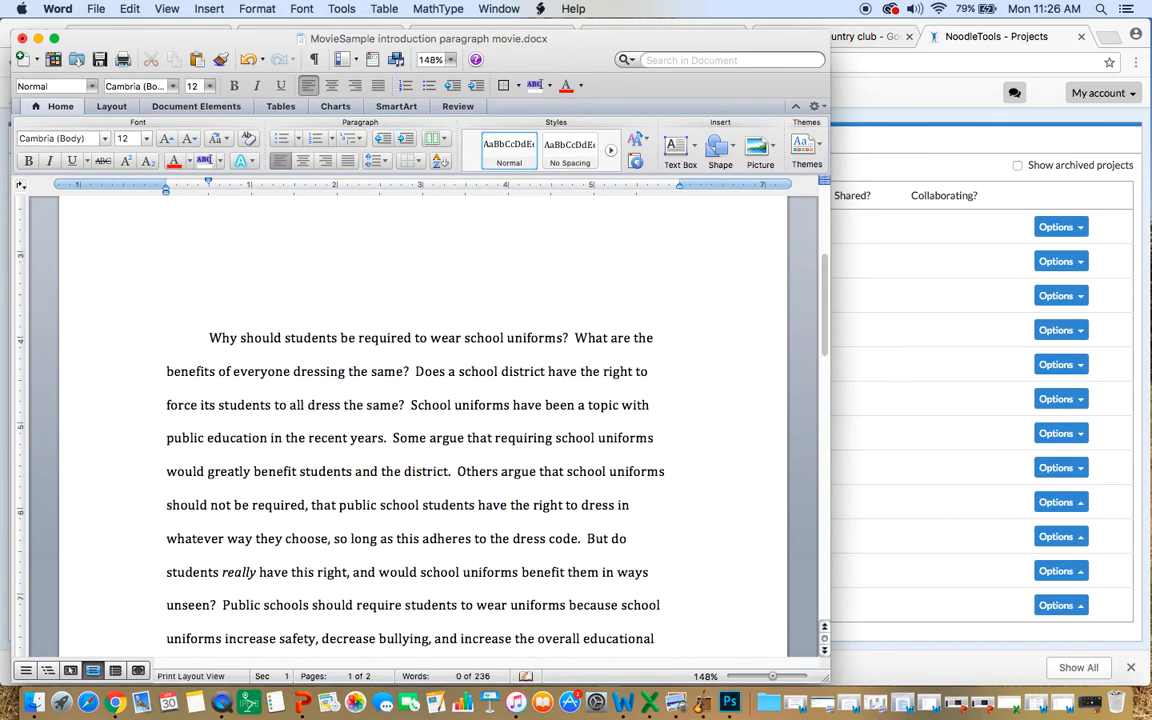
key("Return")
key("Return")
key("Return")
key("Return")
key("Return")
key("Return")
key("Return")
key("Return")
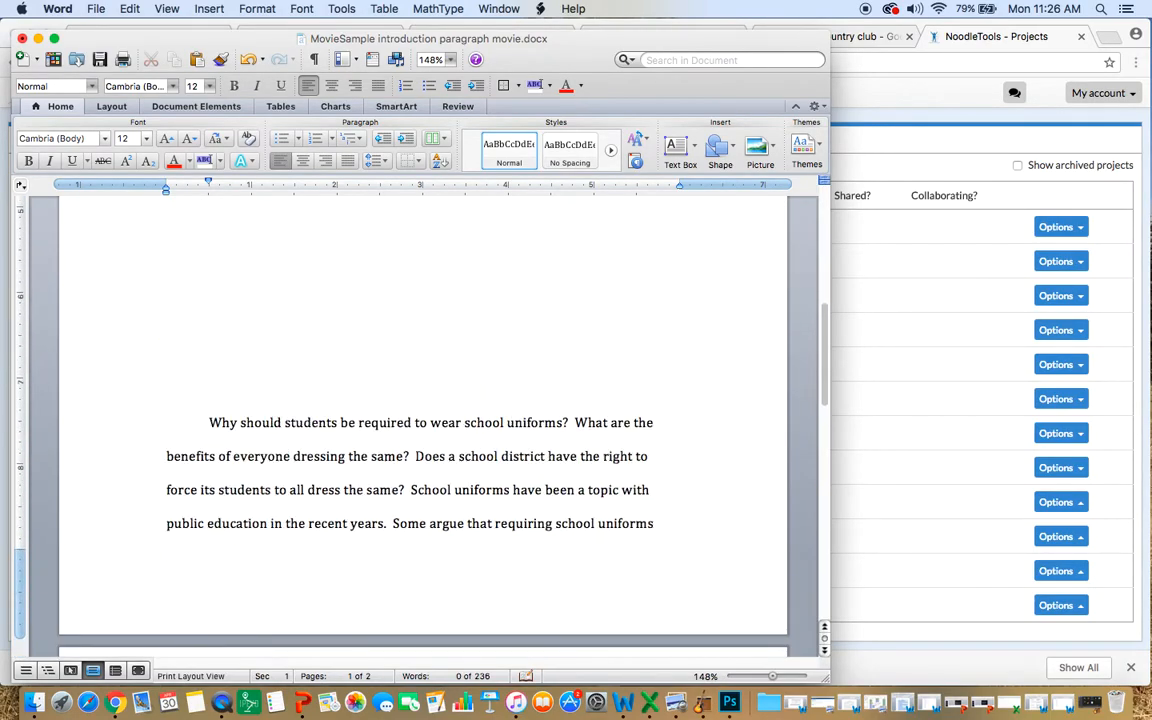
key("Return")
key("Return")
key("Return")
key("Return")
key("Return")
key("Return")
key("Return")
key("Return")
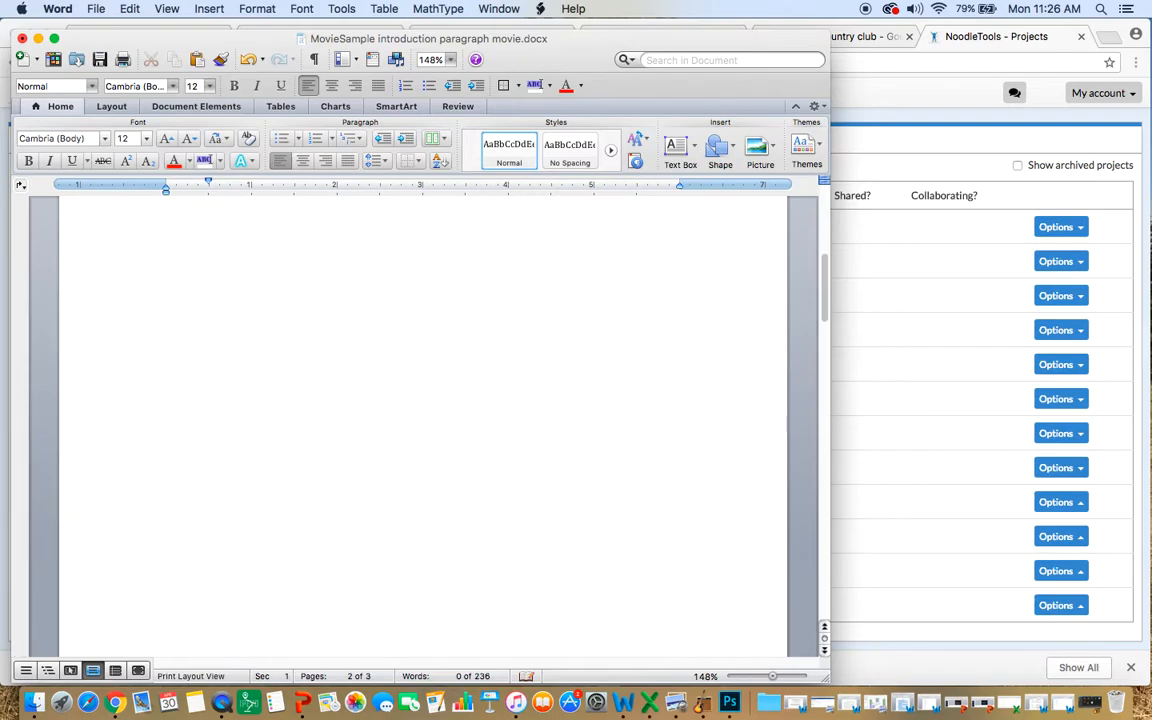
Apply Center alignment to the first line of the blank first page
scroll(486, 293, "up", 5)
scroll(419, 406, "down", 3)
scroll(414, 358, "up", 4)
left_click(406, 465)
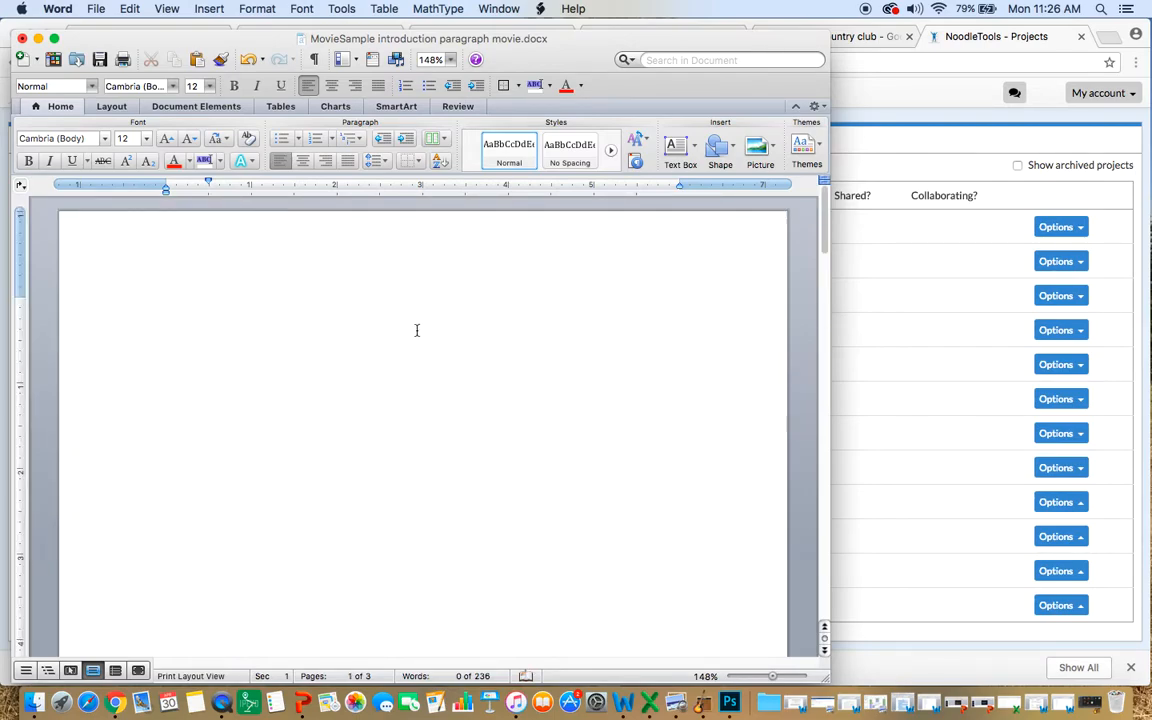
left_click(300, 162)
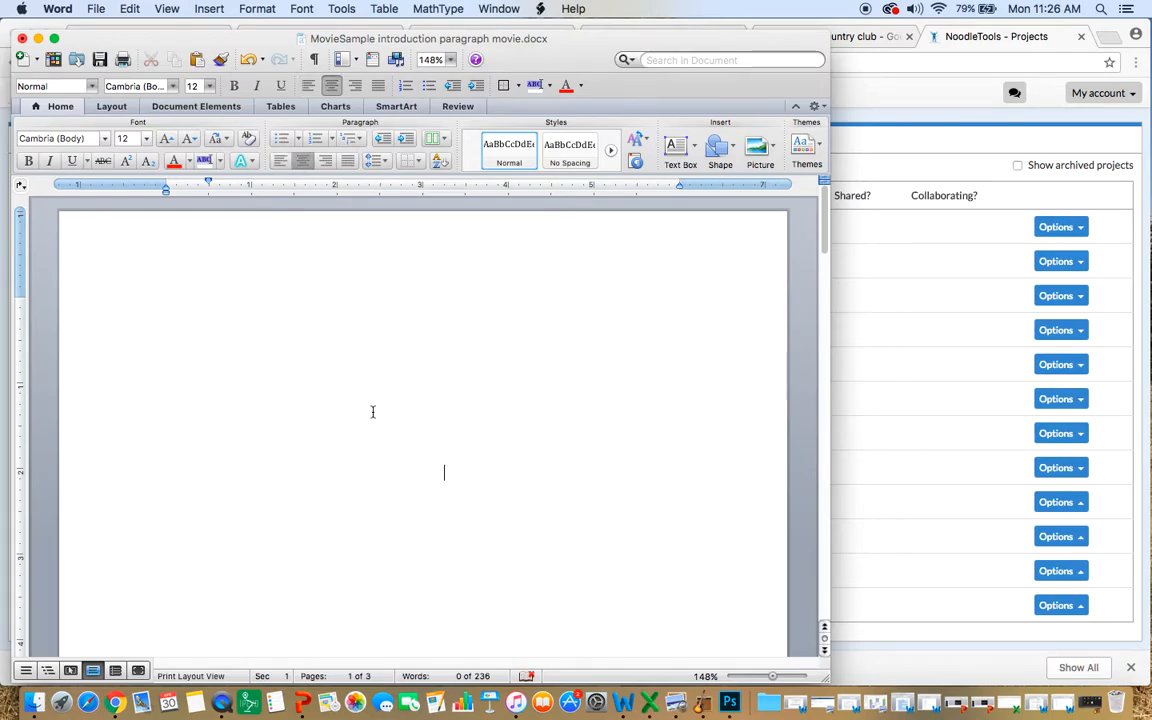
scroll(372, 411, "down", 10)
scroll(372, 411, "up", 10)
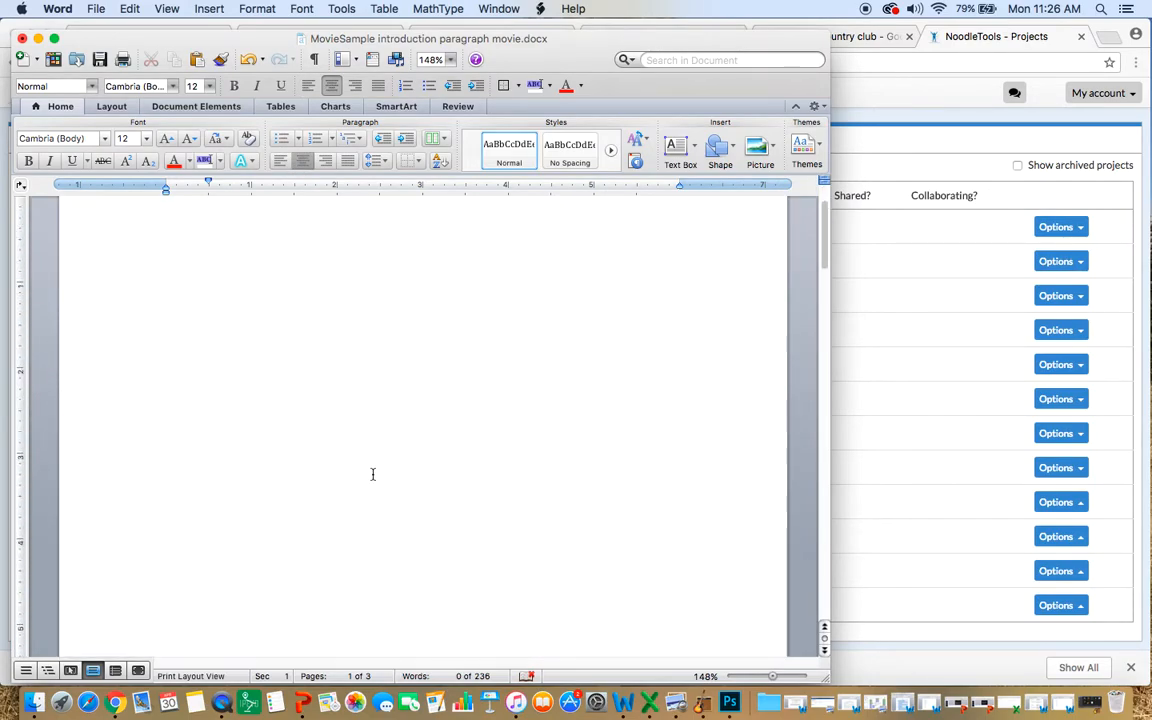
scroll(386, 388, "down", 1)
left_click(410, 386)
left_click(421, 361)
scroll(441, 407, "up", 1)
scroll(440, 420, "down", 1)
Type the centred title 'School Uniforms: Why Public School Students Need Them' and begin a new line
type("School Uniform")
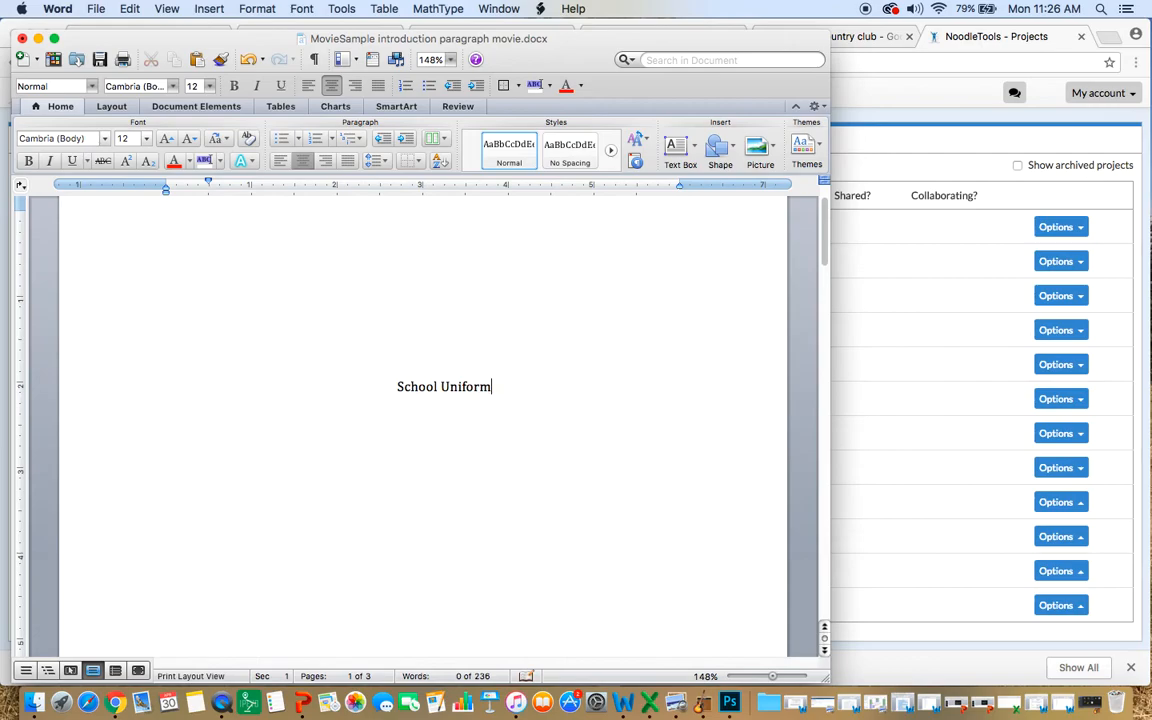
type("s:")
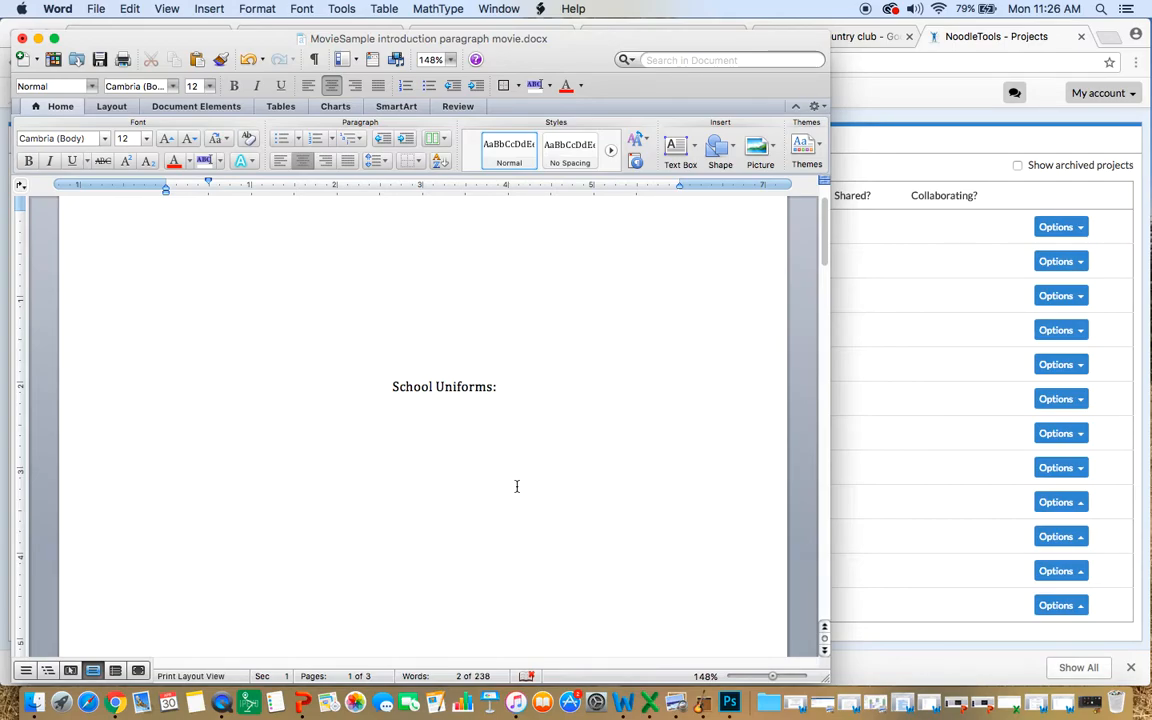
type("Wh")
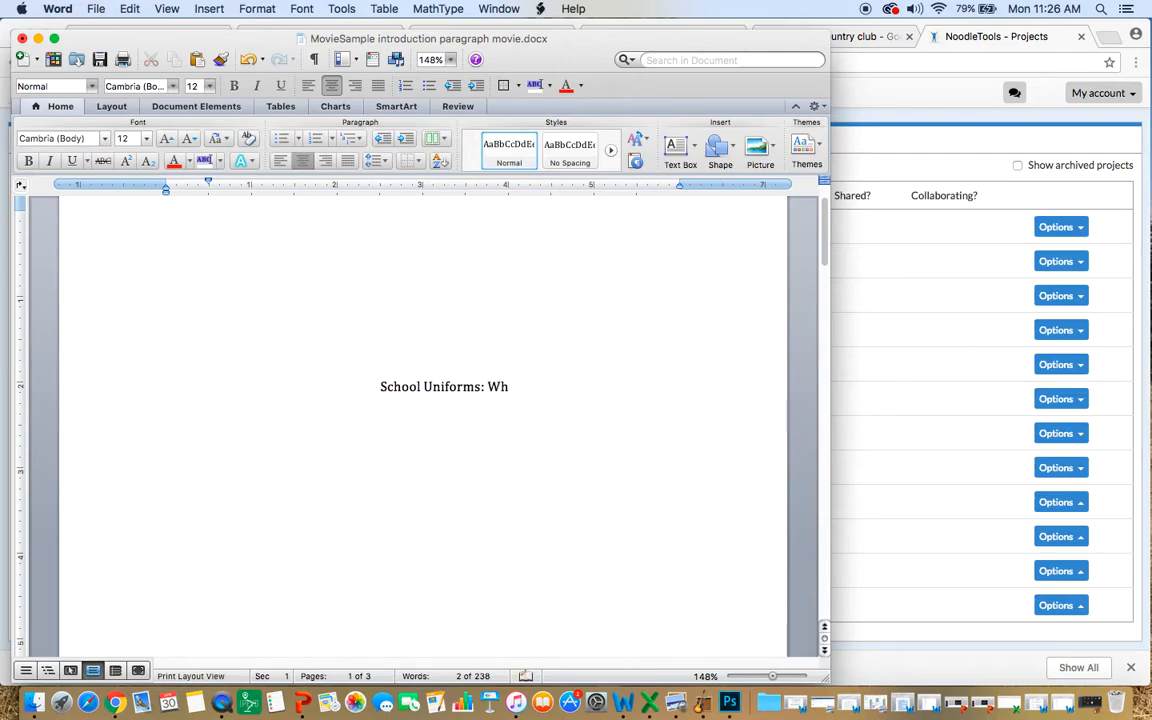
type("y Public Sc")
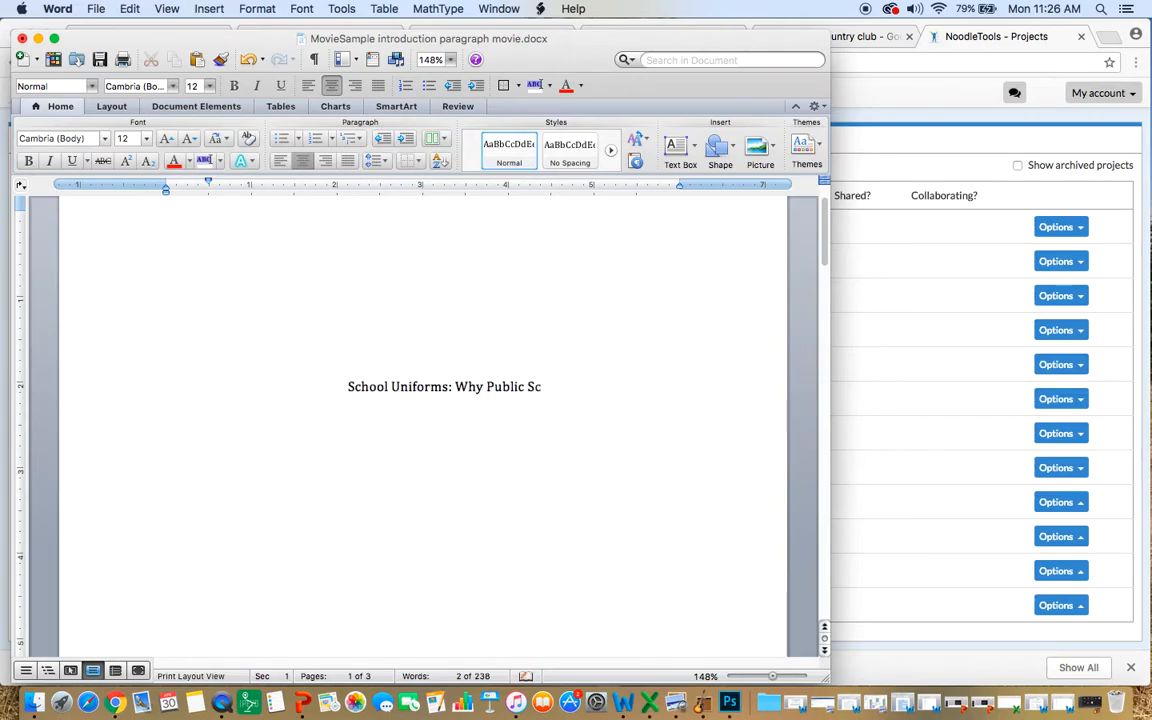
type("hool Students")
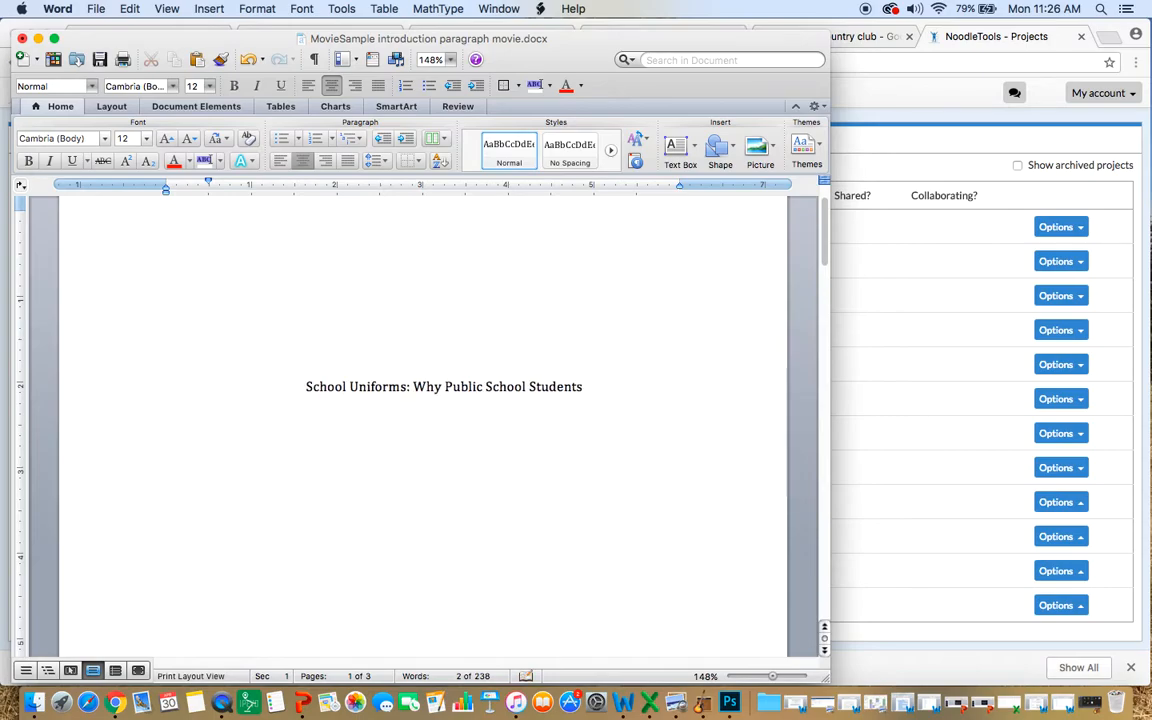
type(" Need Them")
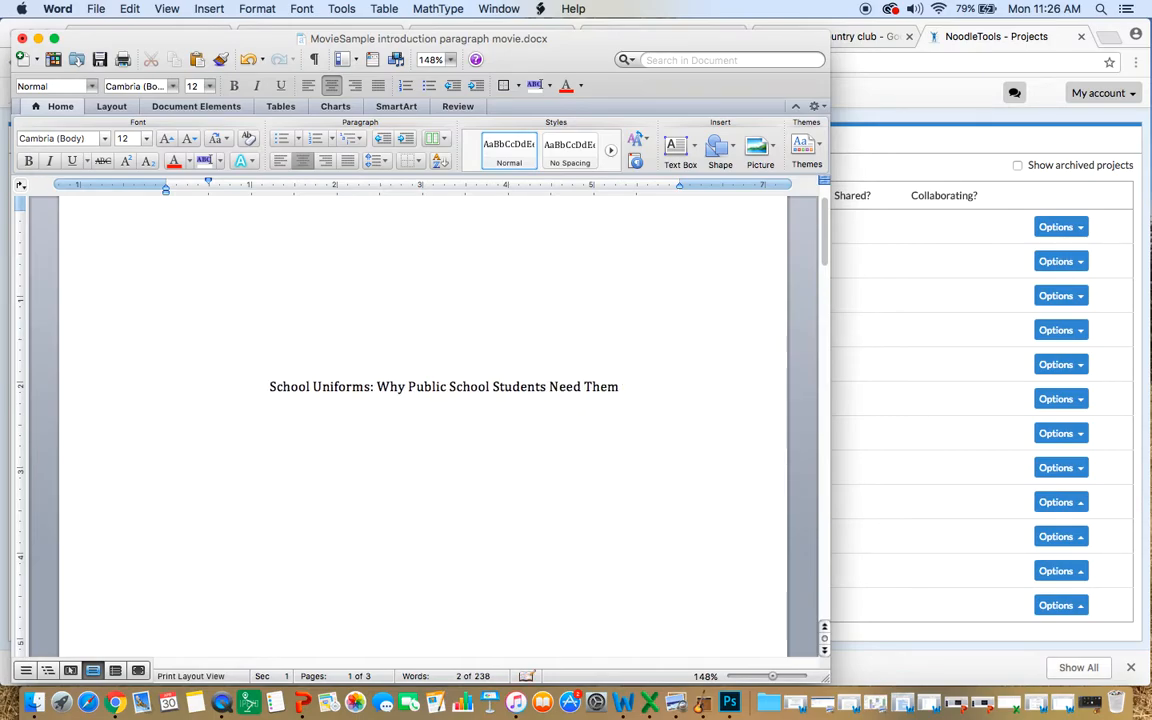
key("Return")
Add centred lines for the author's name, 'LA 10' and 'Kutztown Area High School'
type("Dan Smith")
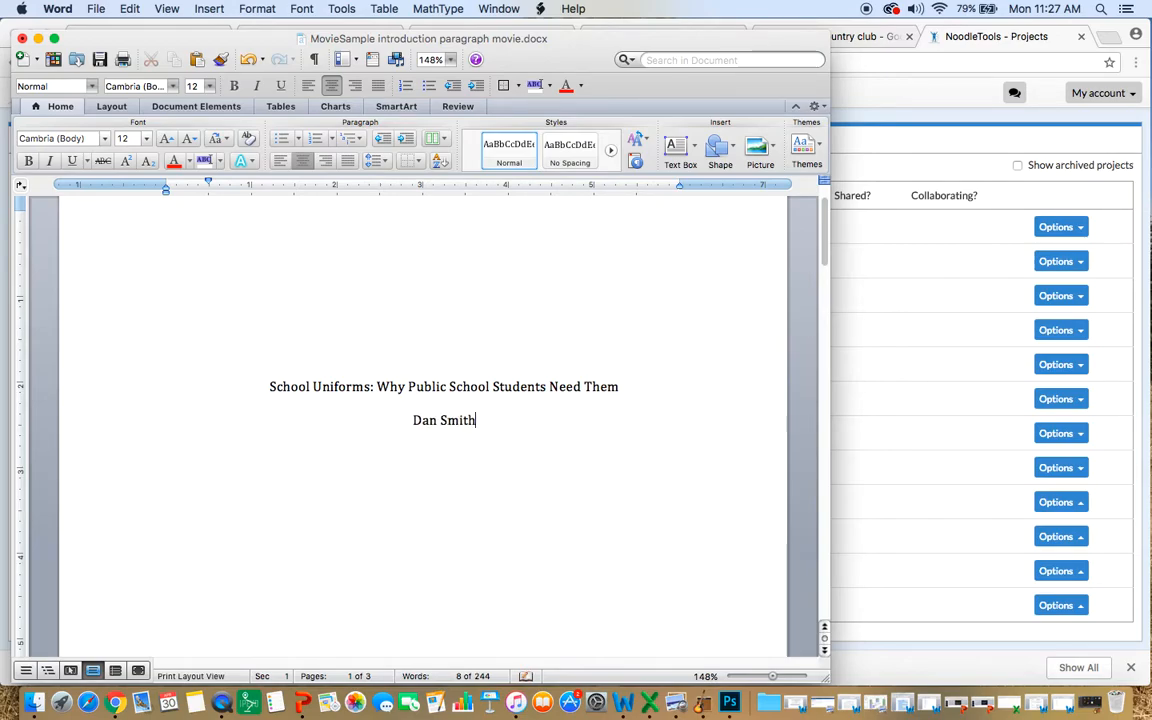
key("Return")
type("LA 10")
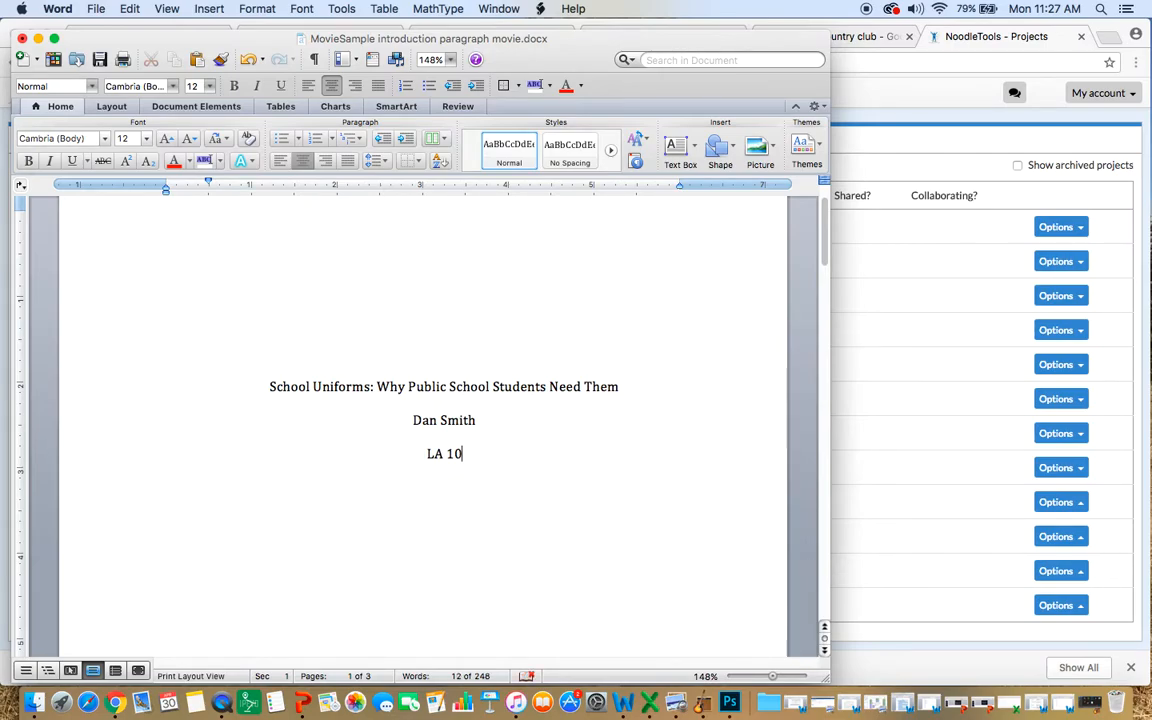
key("Return")
type("Kutztown Area High School")
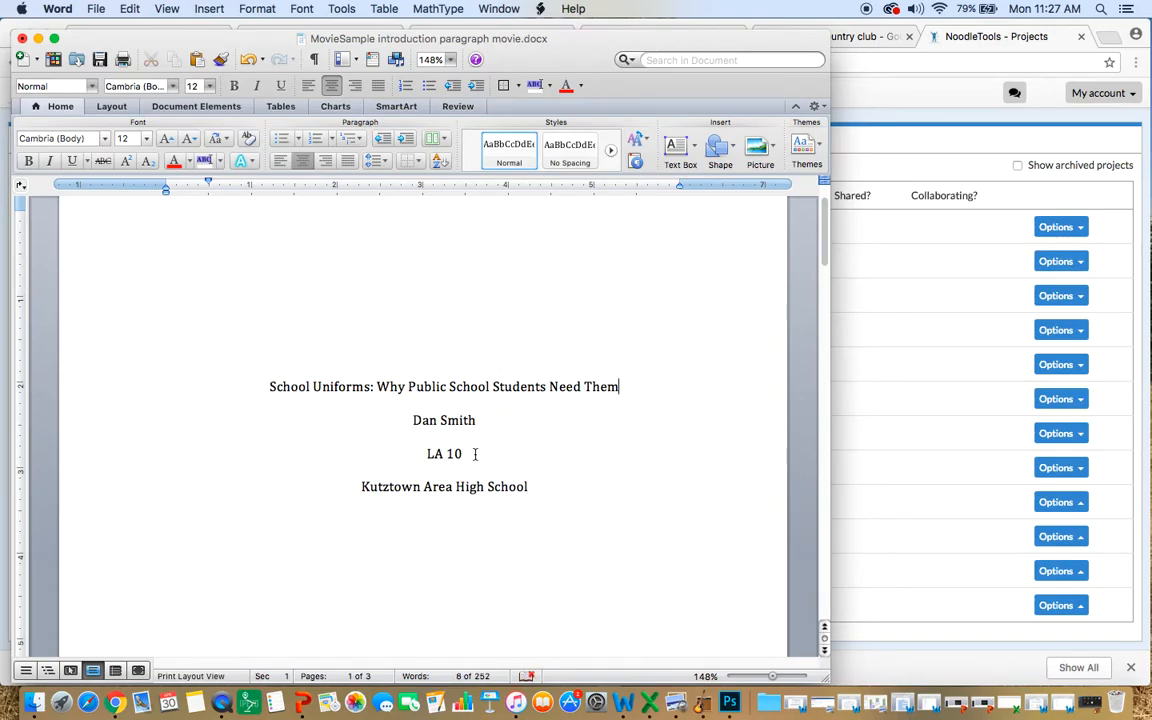
scroll(518, 484, "down", 1)
Open the page header for editing from the View menu's Header and Footer command
scroll(530, 483, "up", 3)
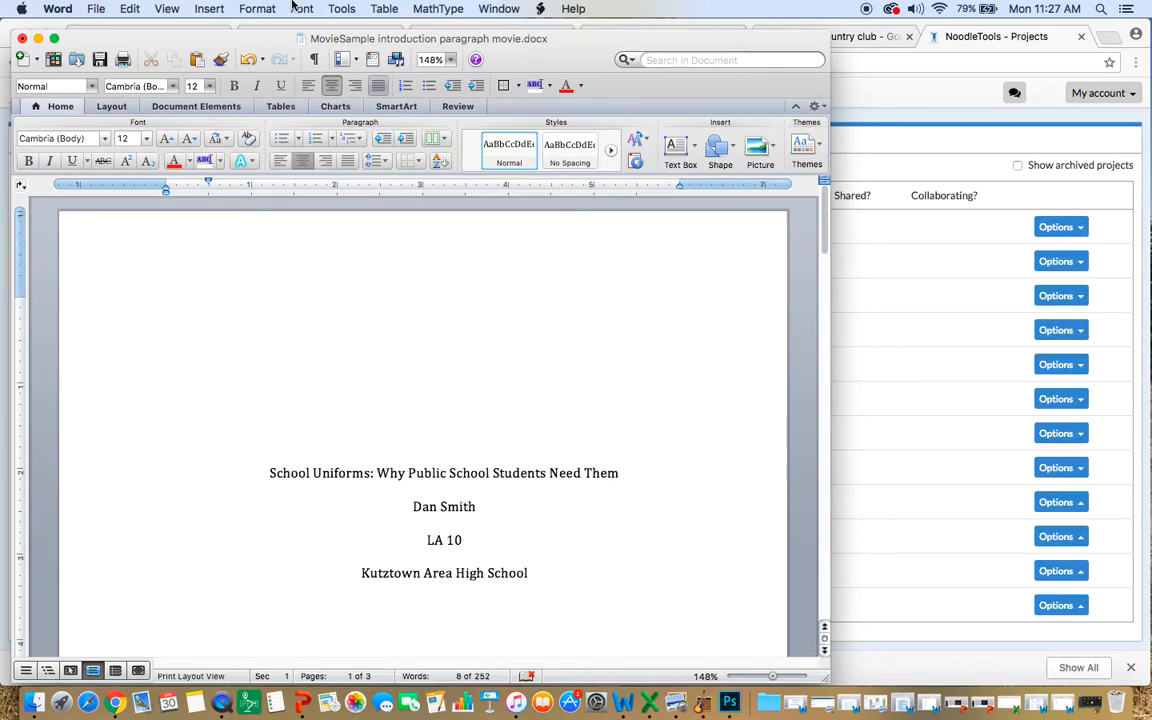
left_click(173, 9)
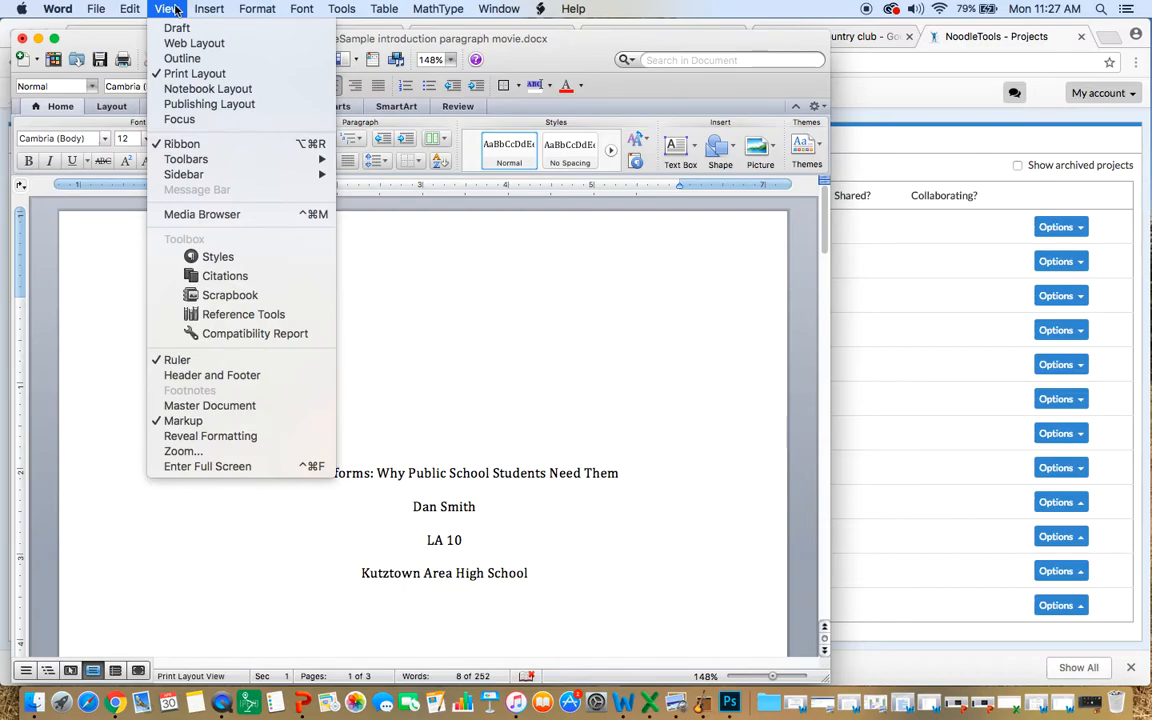
mouse_move(208, 9)
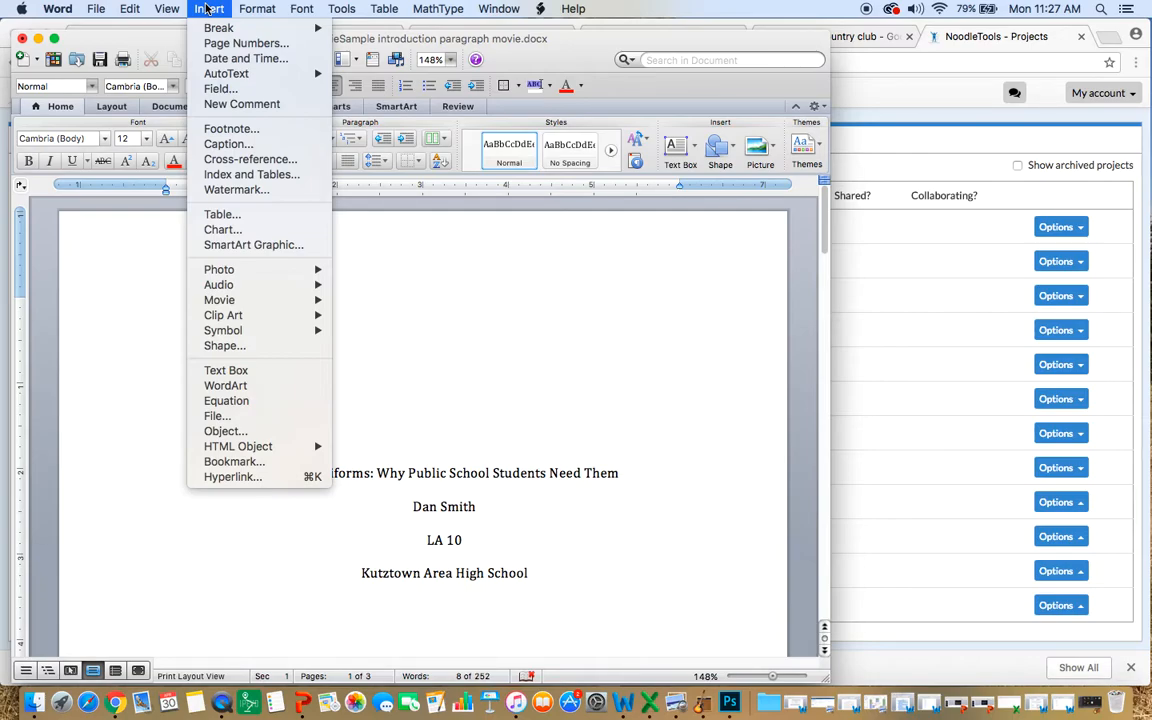
mouse_move(172, 9)
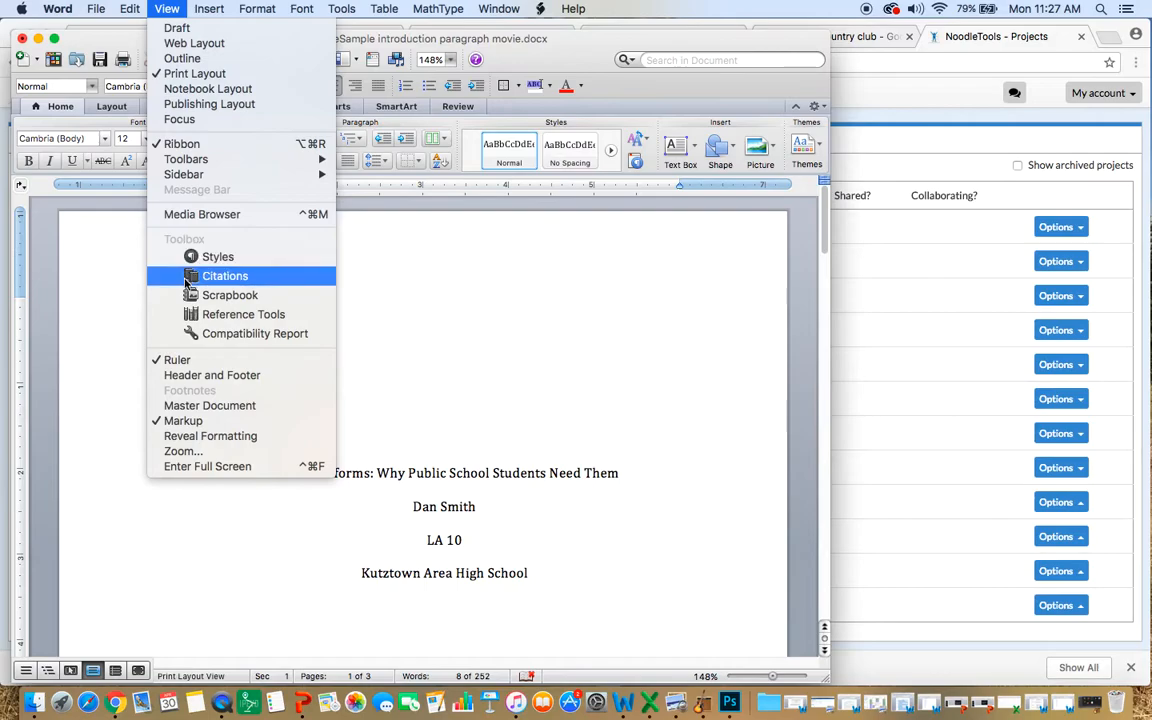
left_click(190, 377)
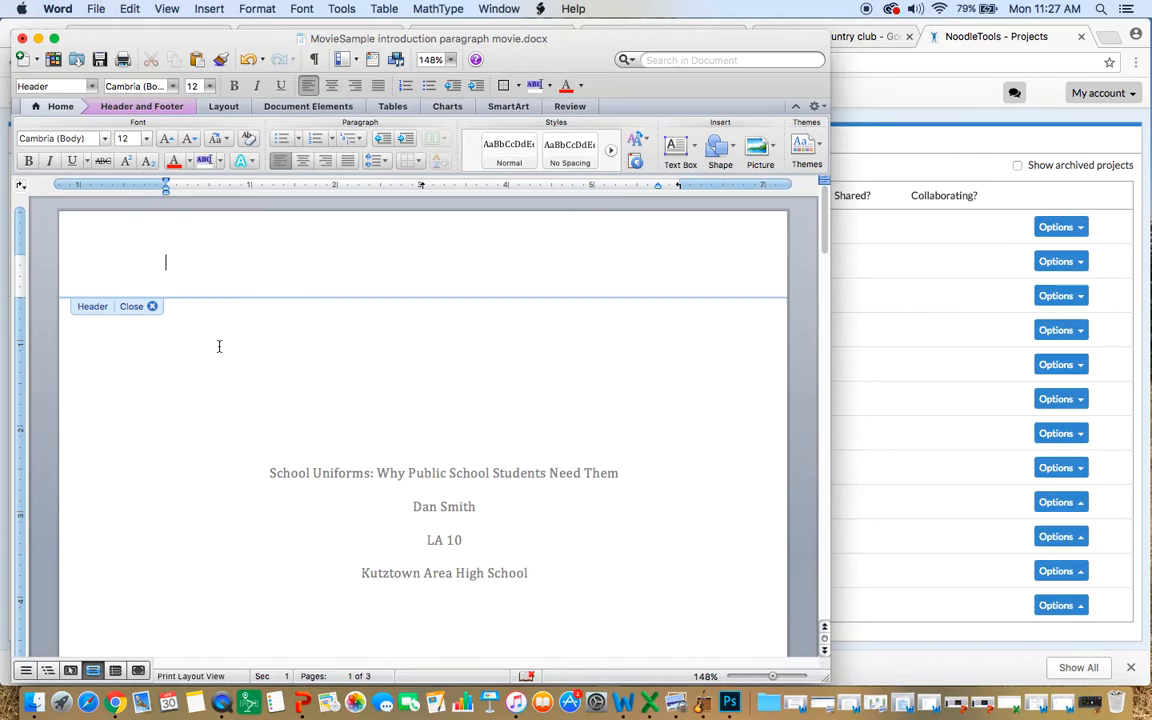
Type 'Running Head: SCHOOL UNIFORMS' into the header
type("Running Head:")
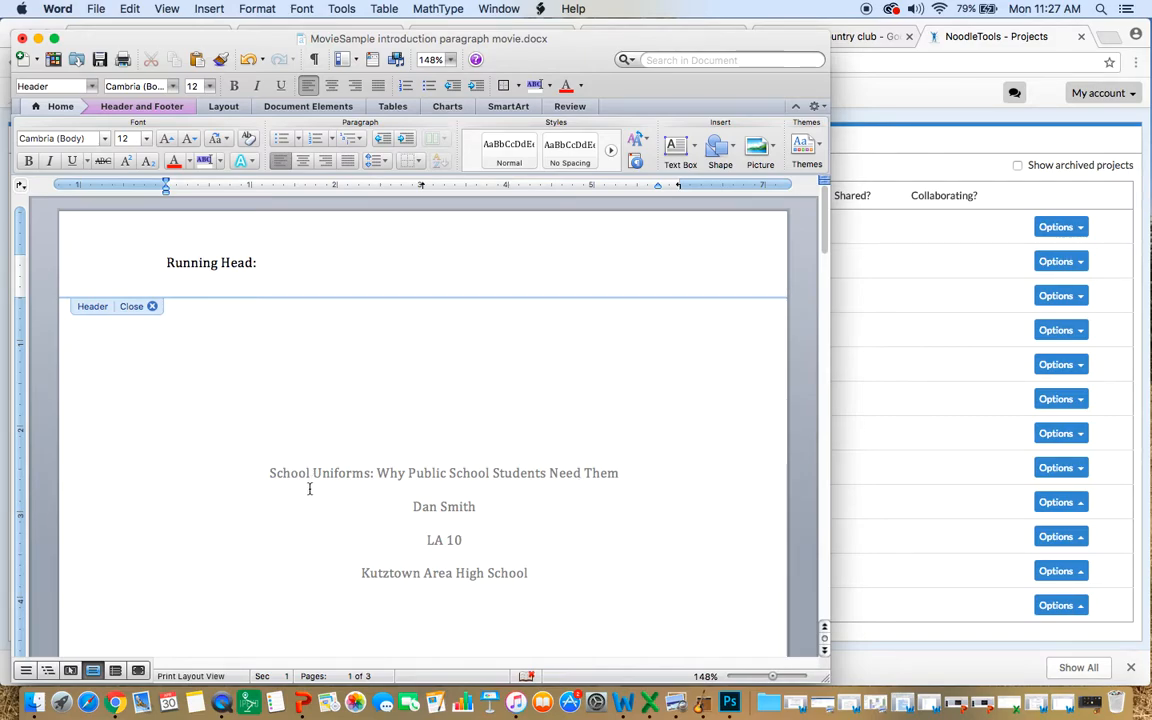
type("SCHOOL UNIFORMS")
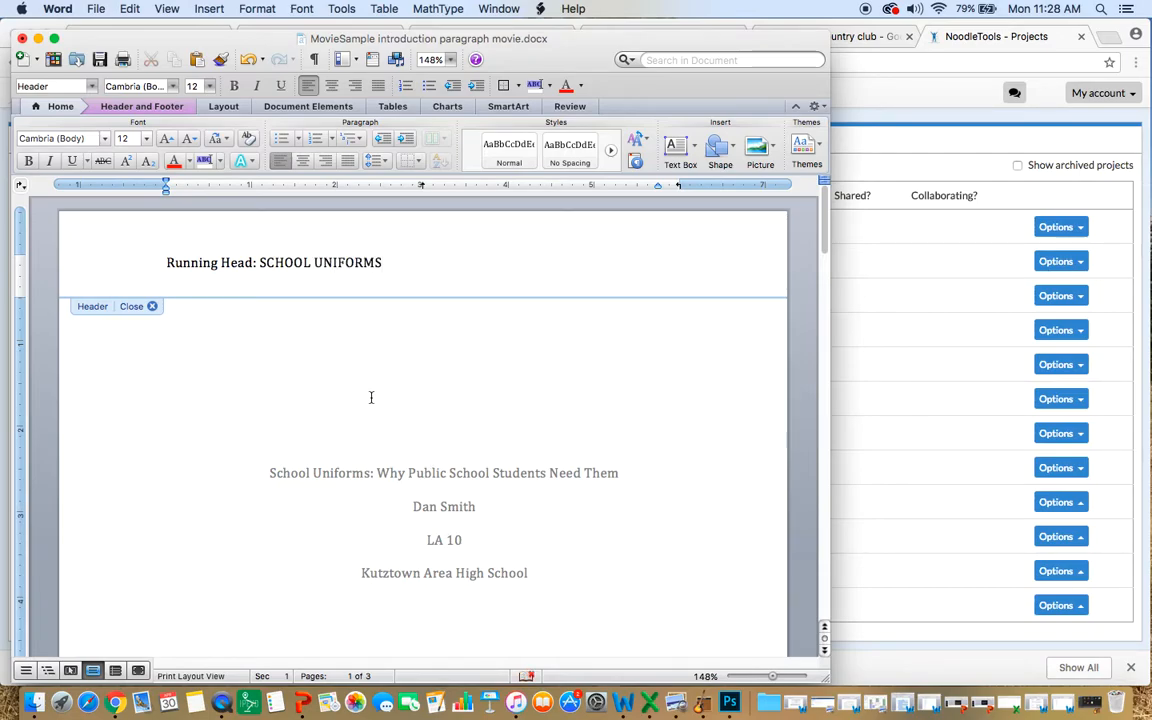
Insert right-aligned page numbers into the header with Insert > Page Numbers
left_click(212, 9)
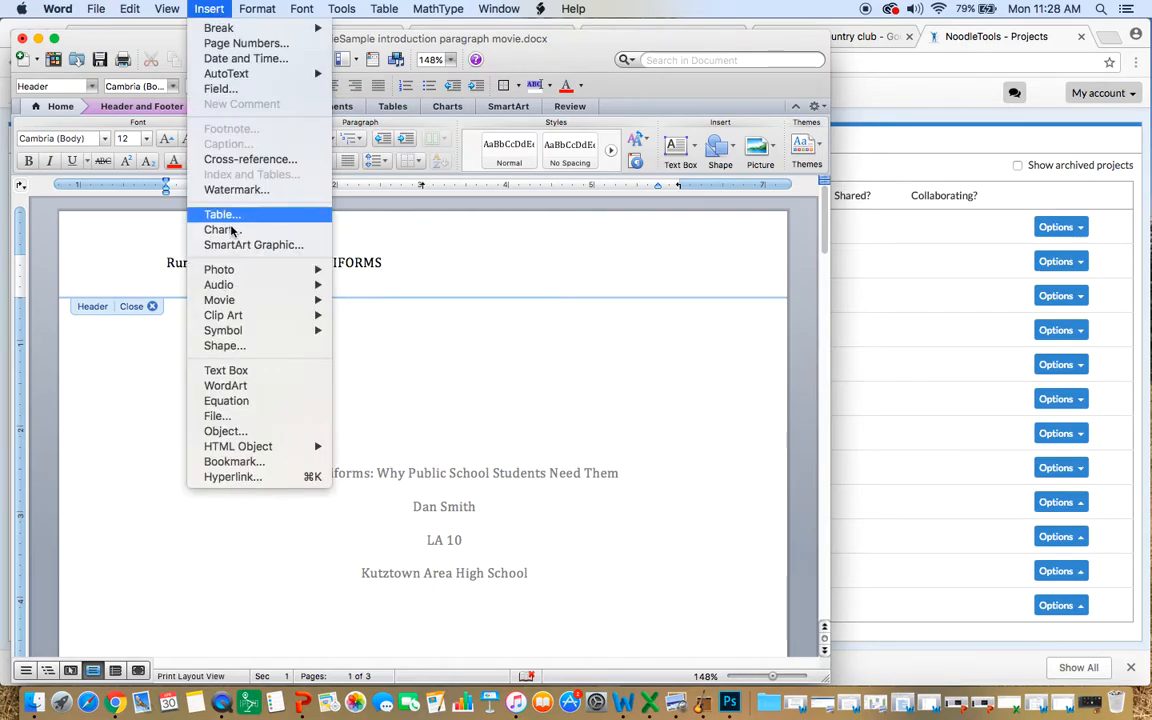
left_click(246, 43)
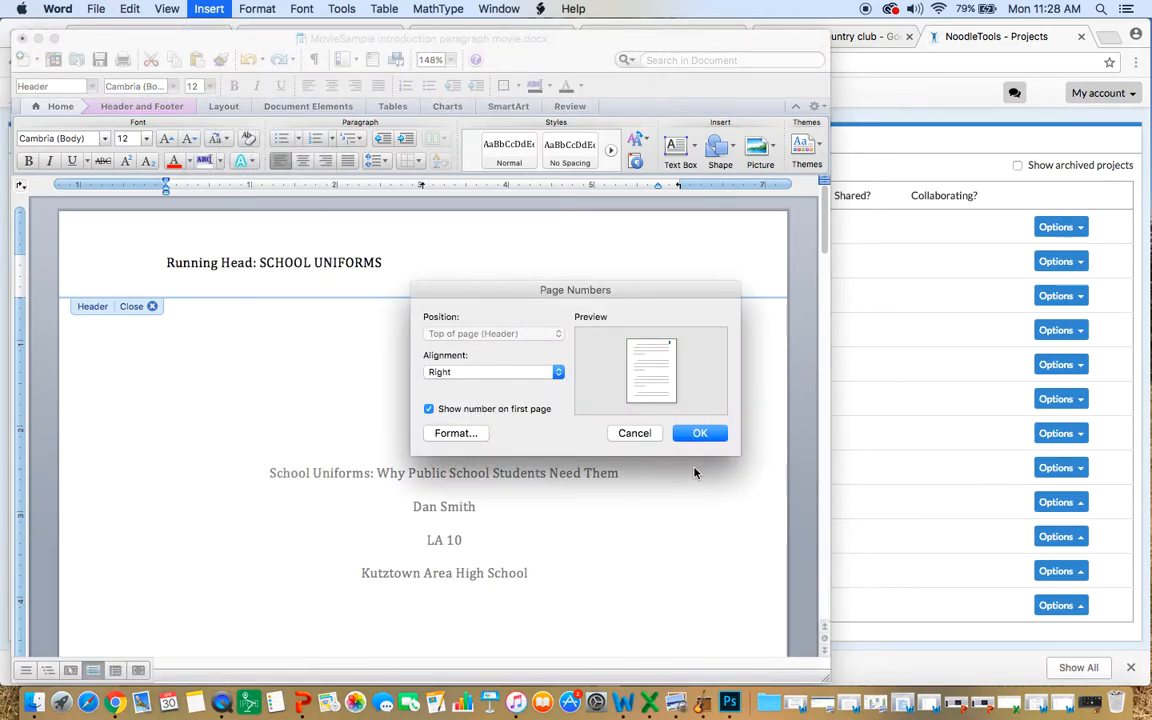
left_click(699, 433)
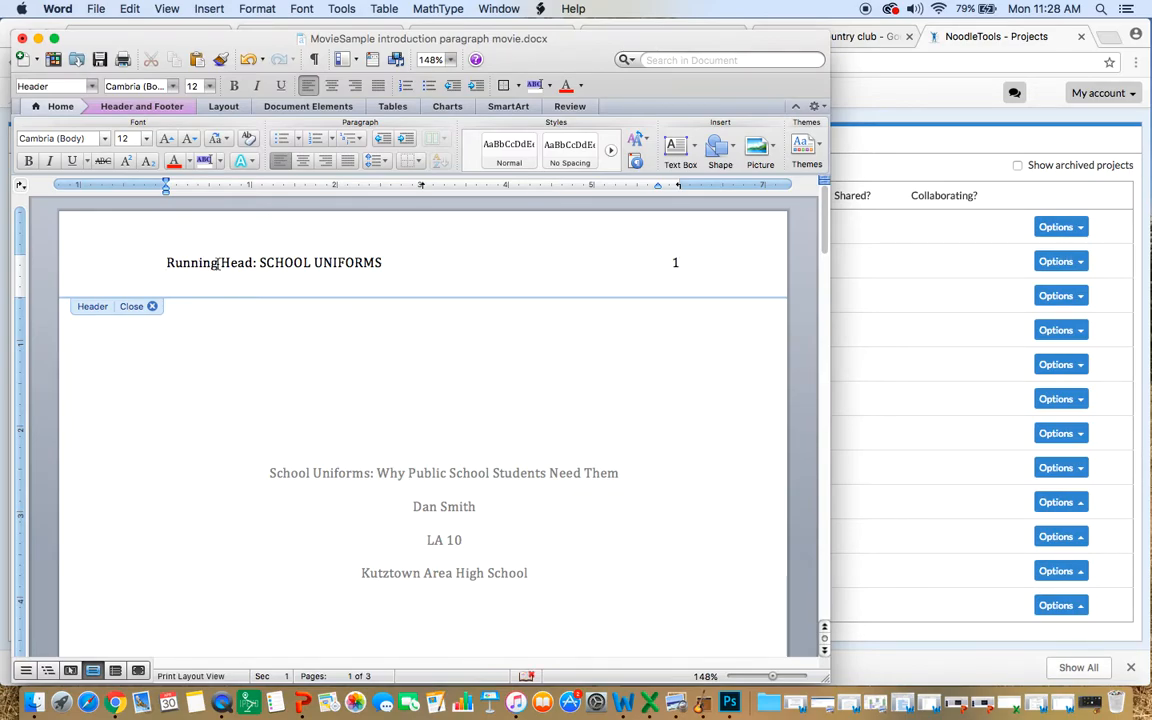
scroll(648, 364, "down", 15)
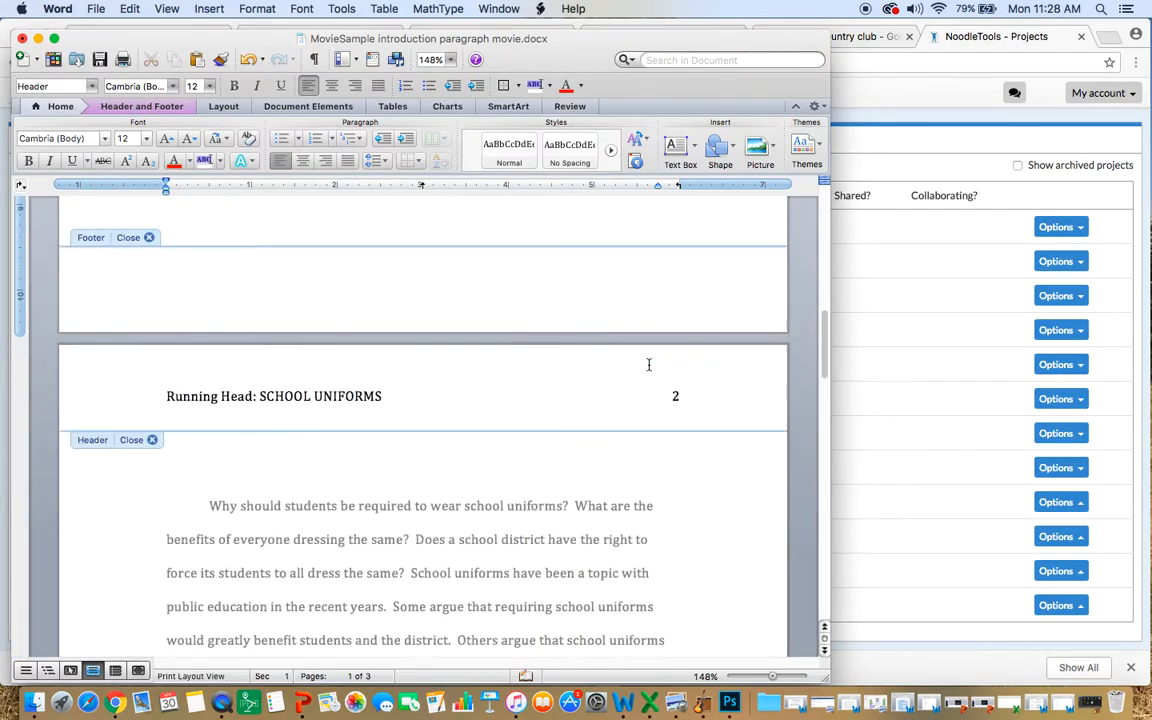
Remove the blank lines so the first body paragraph starts atop page 2, keeping its tab indent
scroll(648, 364, "down", 2)
scroll(648, 364, "up", 5)
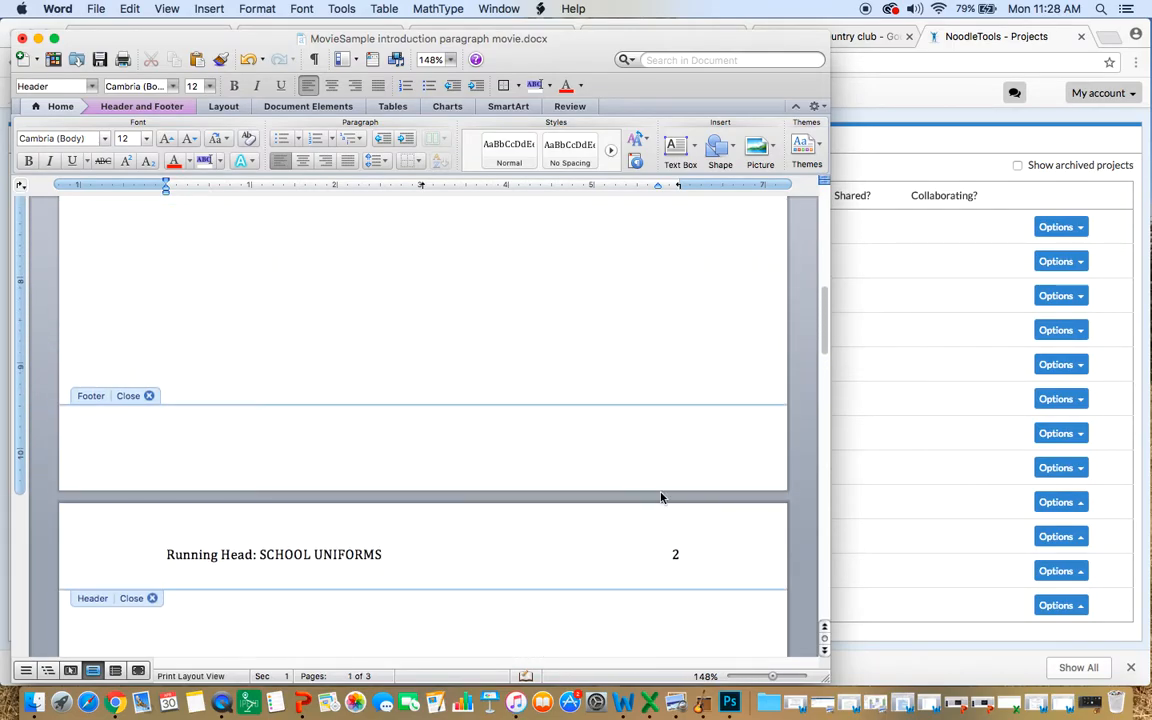
scroll(660, 492, "down", 5)
scroll(660, 492, "down", 10)
scroll(660, 492, "up", 11)
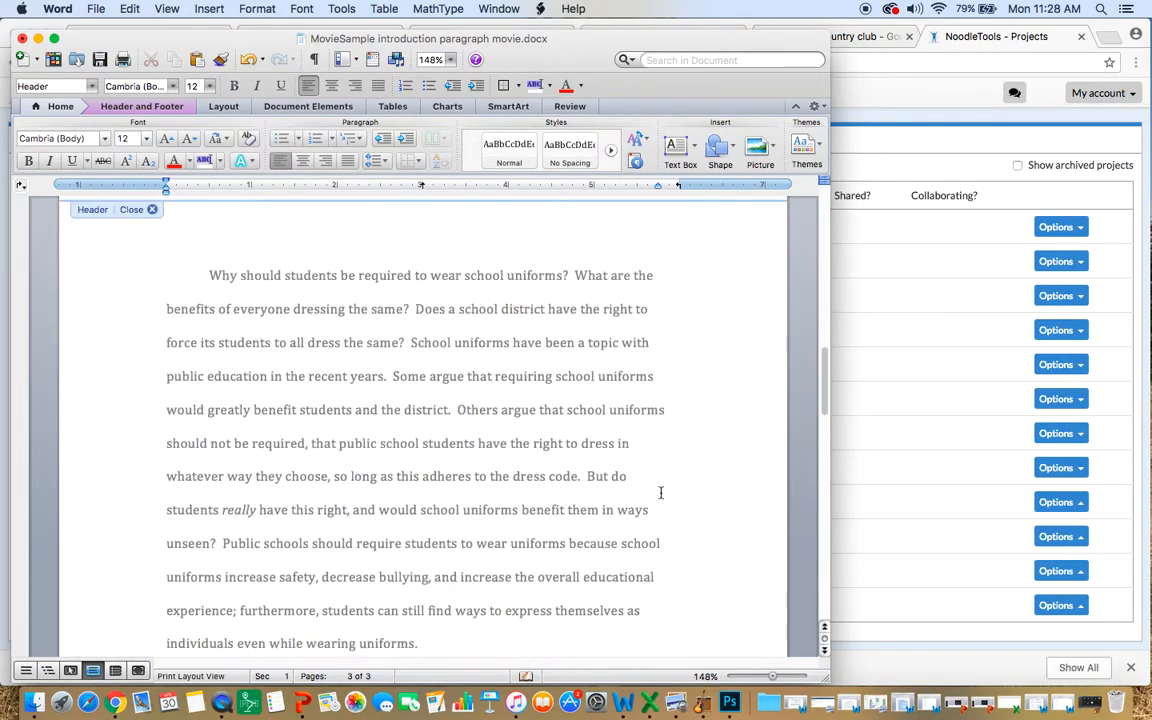
double_click(172, 489)
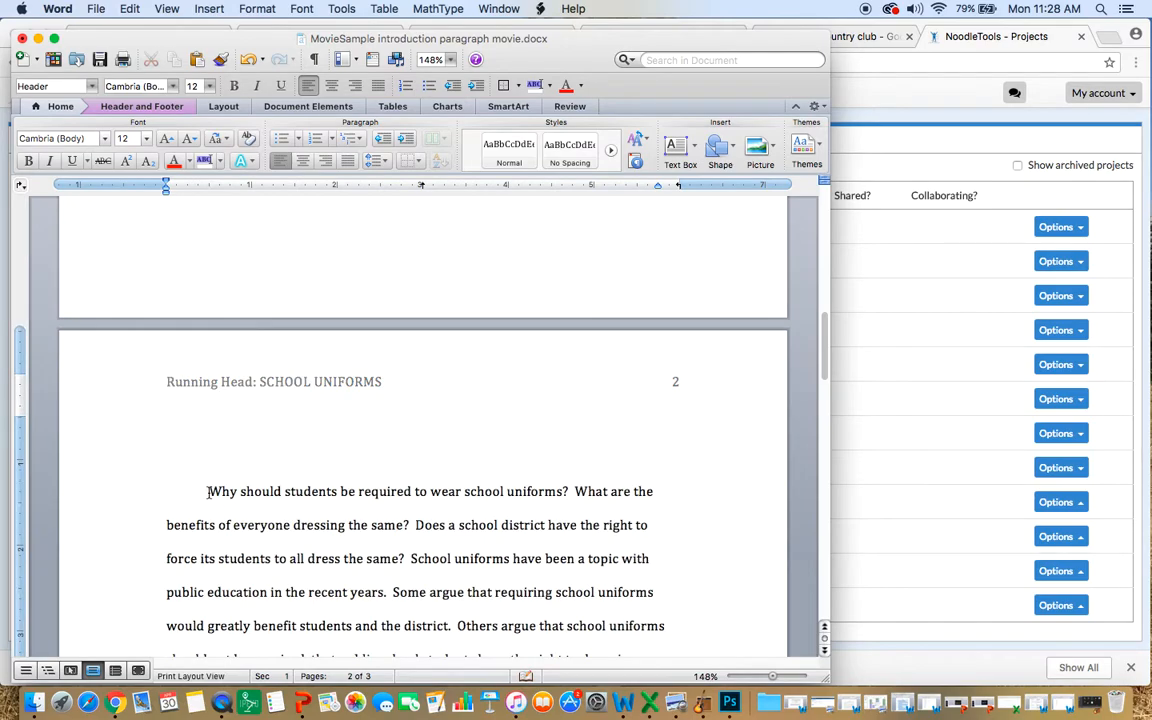
scroll(321, 480, "up", 8)
scroll(321, 479, "down", 11)
scroll(280, 476, "up", 3)
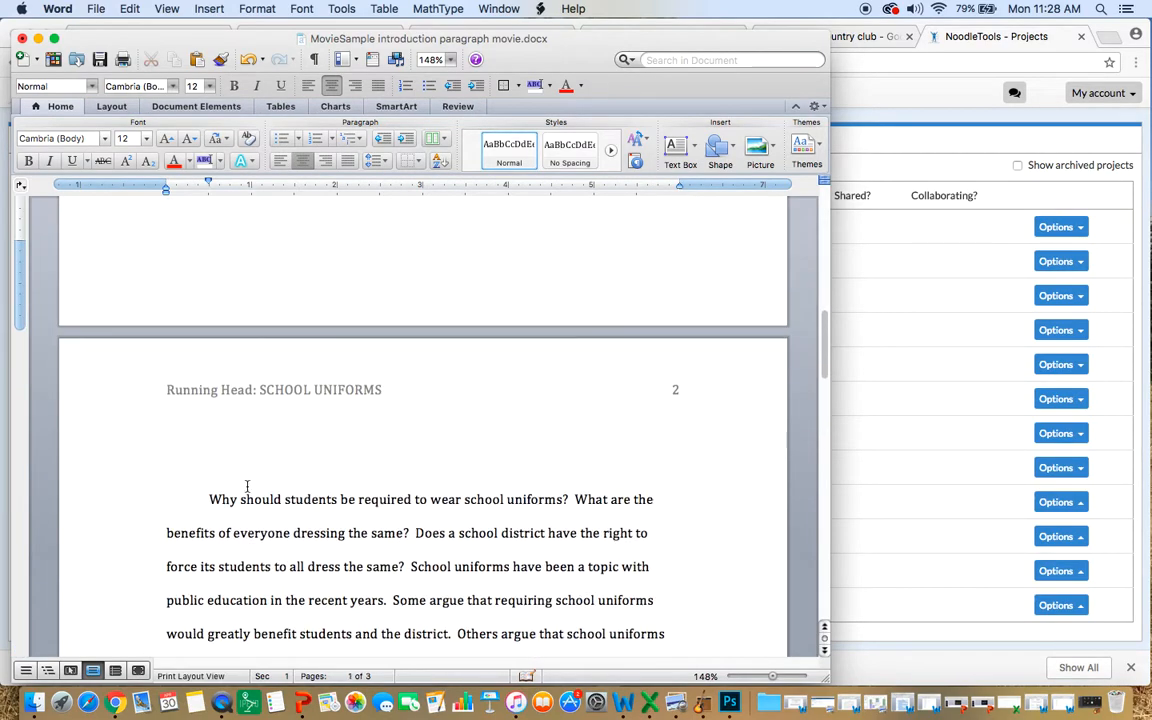
left_click(205, 503)
key("BackSpace")
key("BackSpace")
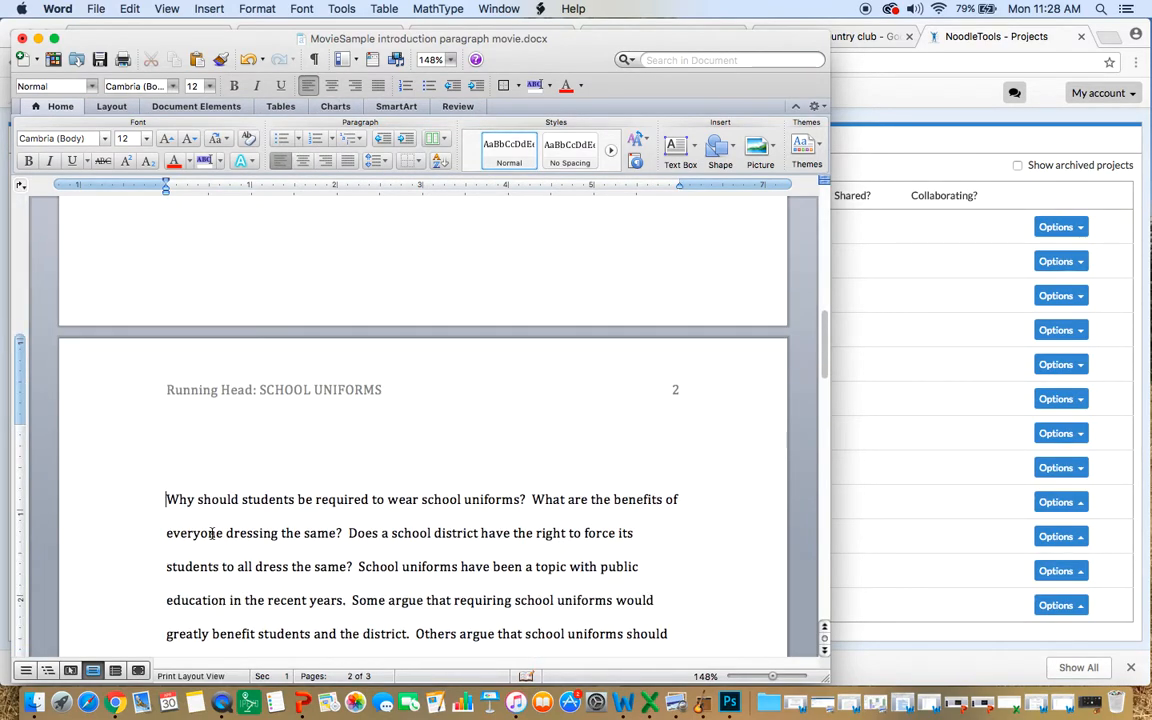
key("BackSpace")
key("BackSpace")
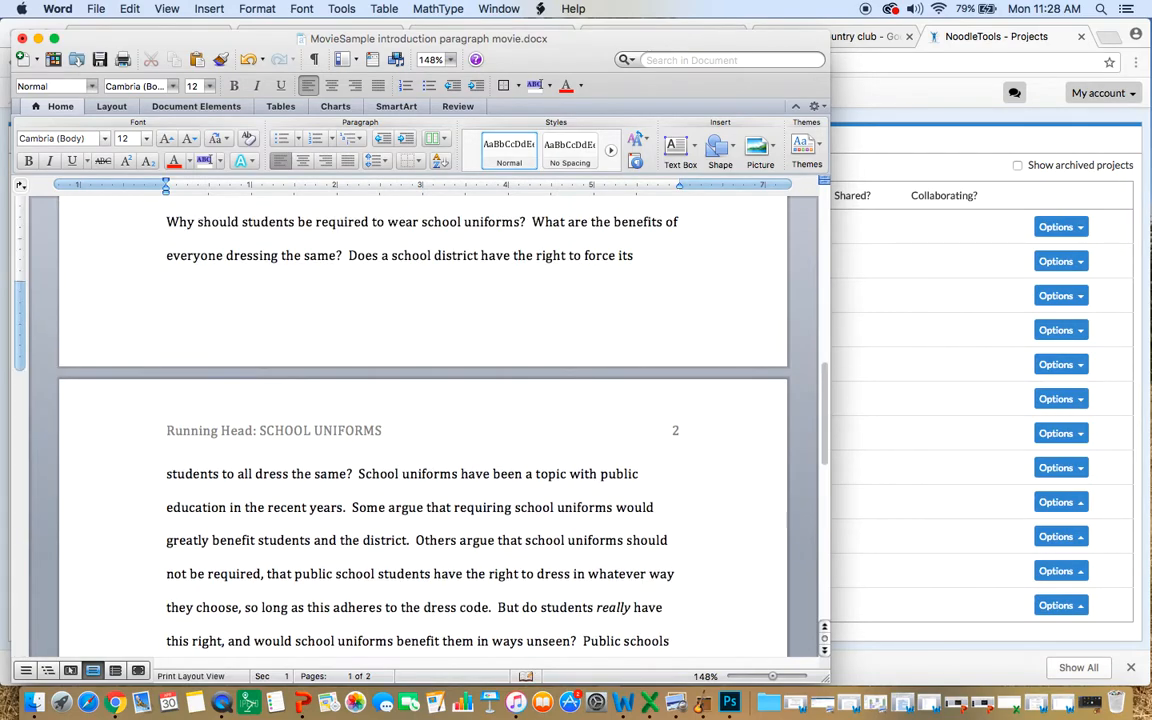
key("Return")
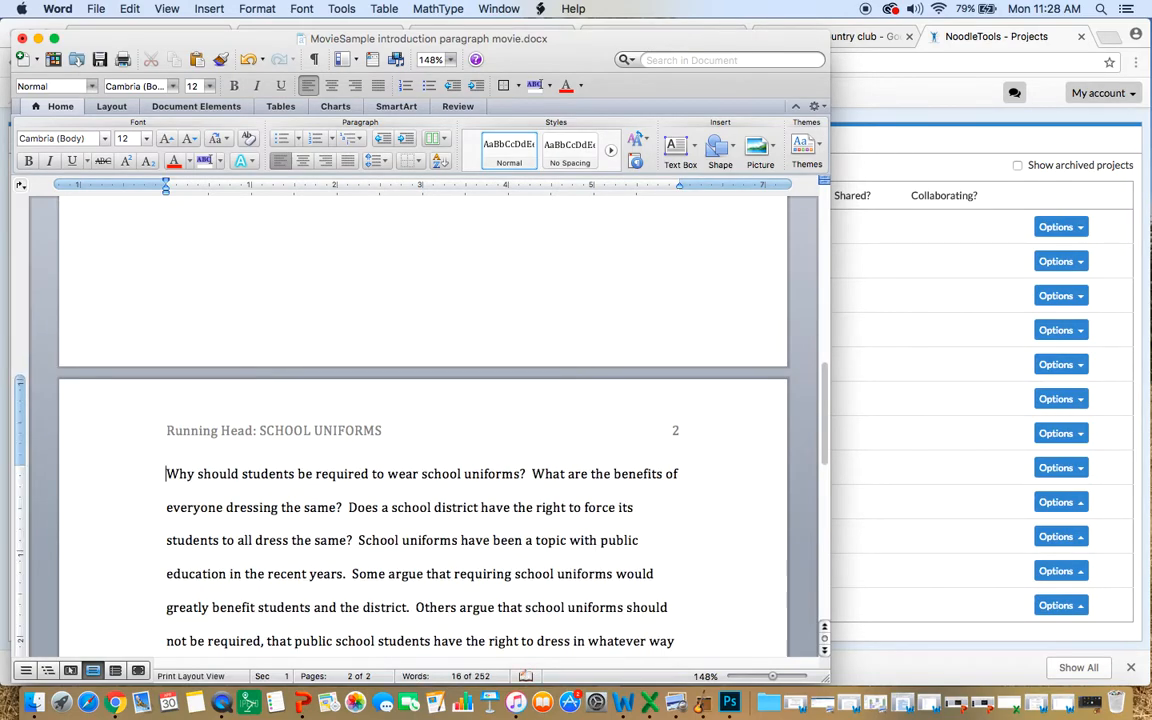
key("Tab")
Reopen the page 1 header for editing
scroll(396, 511, "up", 1)
scroll(396, 511, "up", 10)
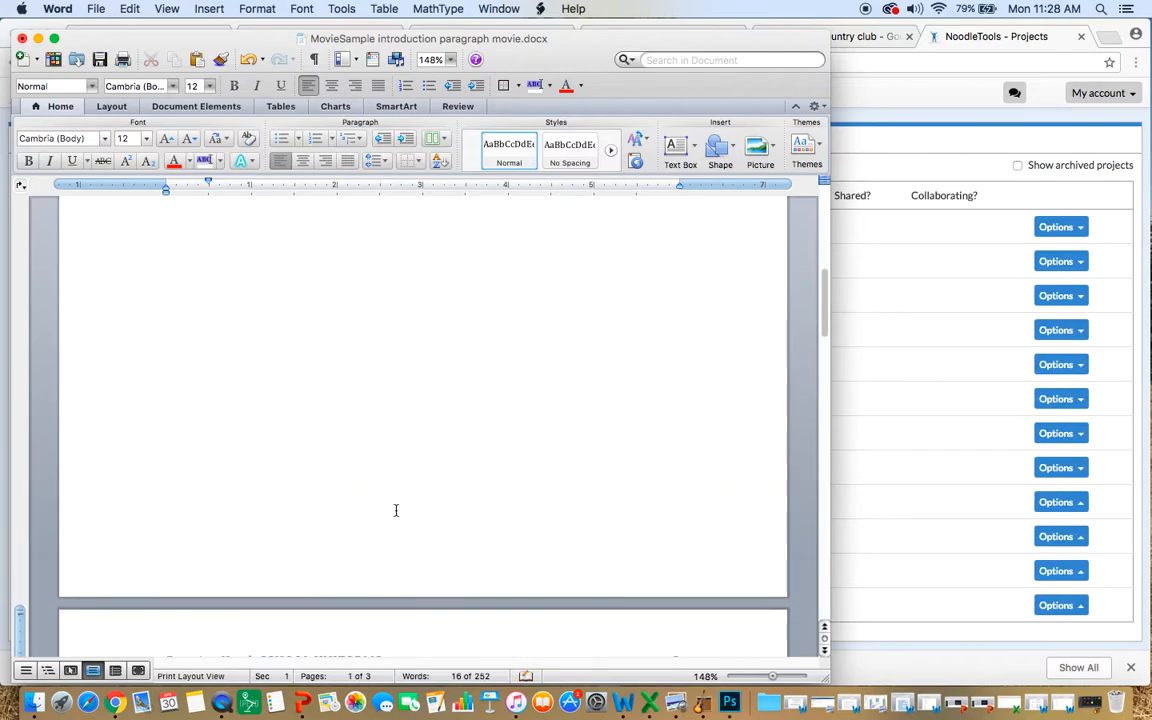
scroll(396, 510, "up", 3)
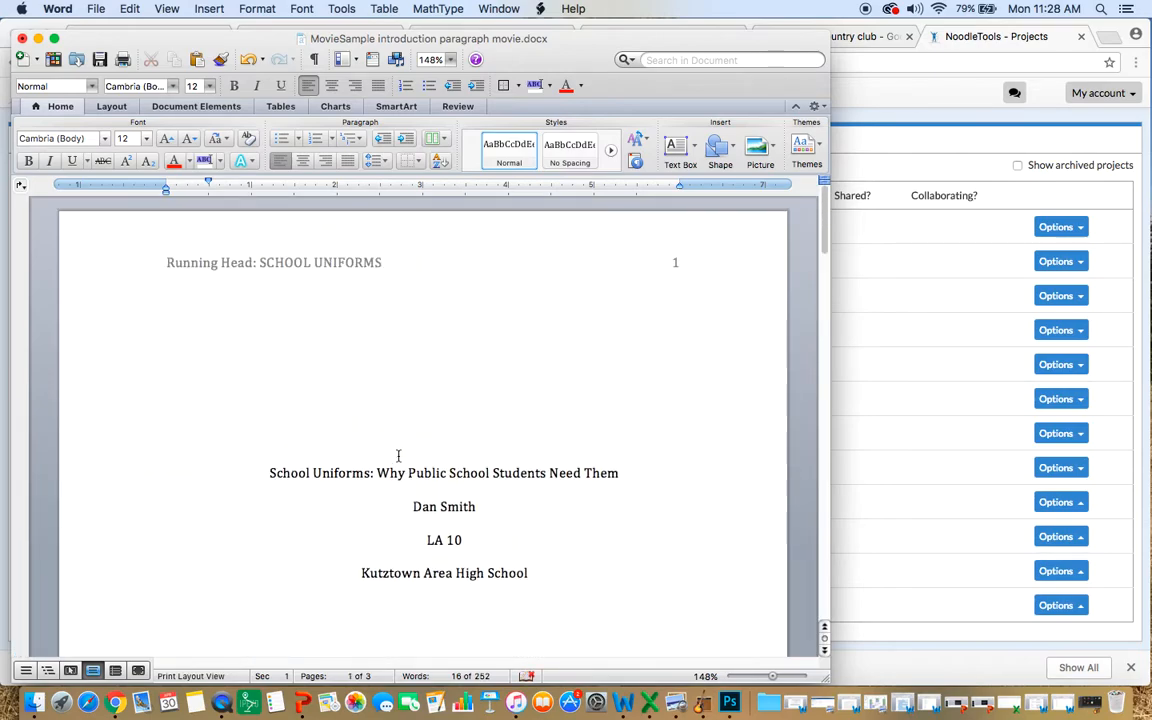
scroll(397, 455, "down", 12)
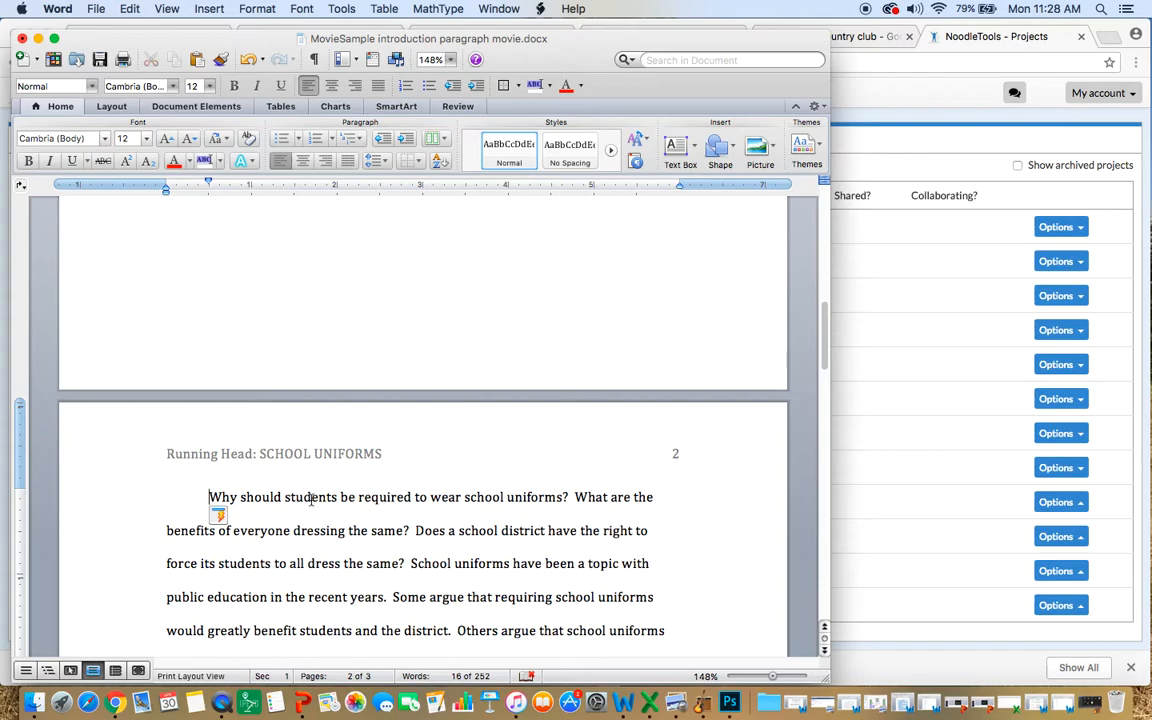
scroll(280, 455, "up", 10)
double_click(270, 283)
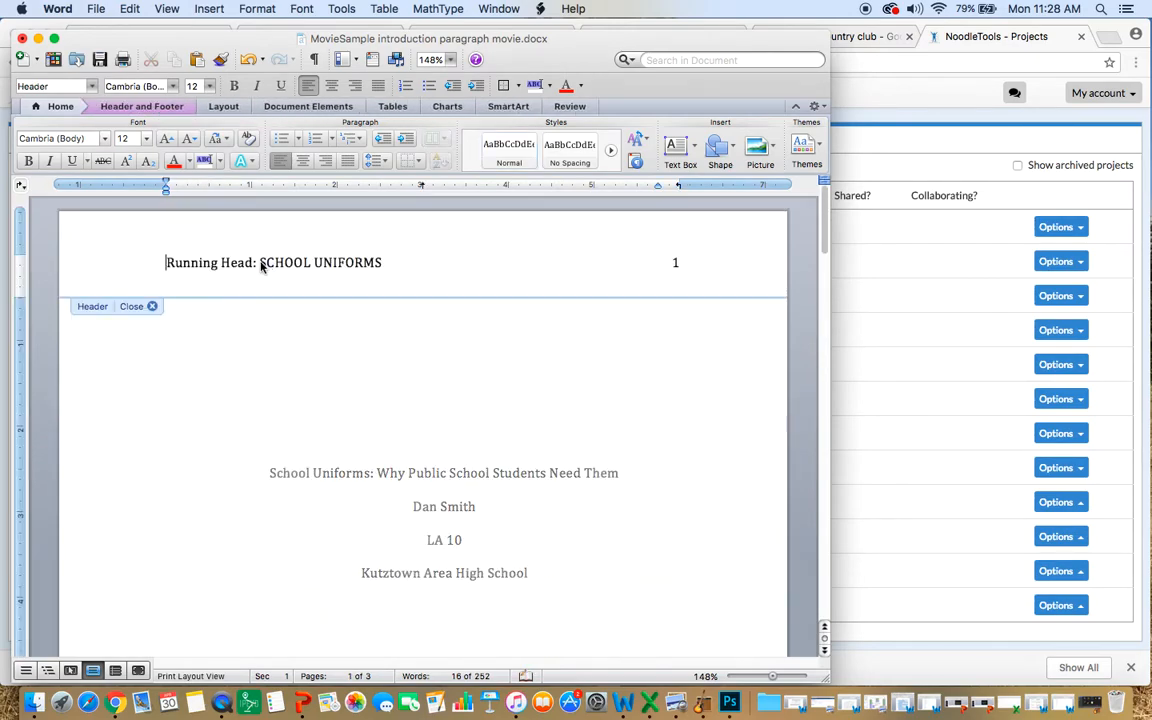
Enable Different First Page, then give page 1 'Running Head: SCHOOL UNIFORMS' and a page number
left_click(140, 106)
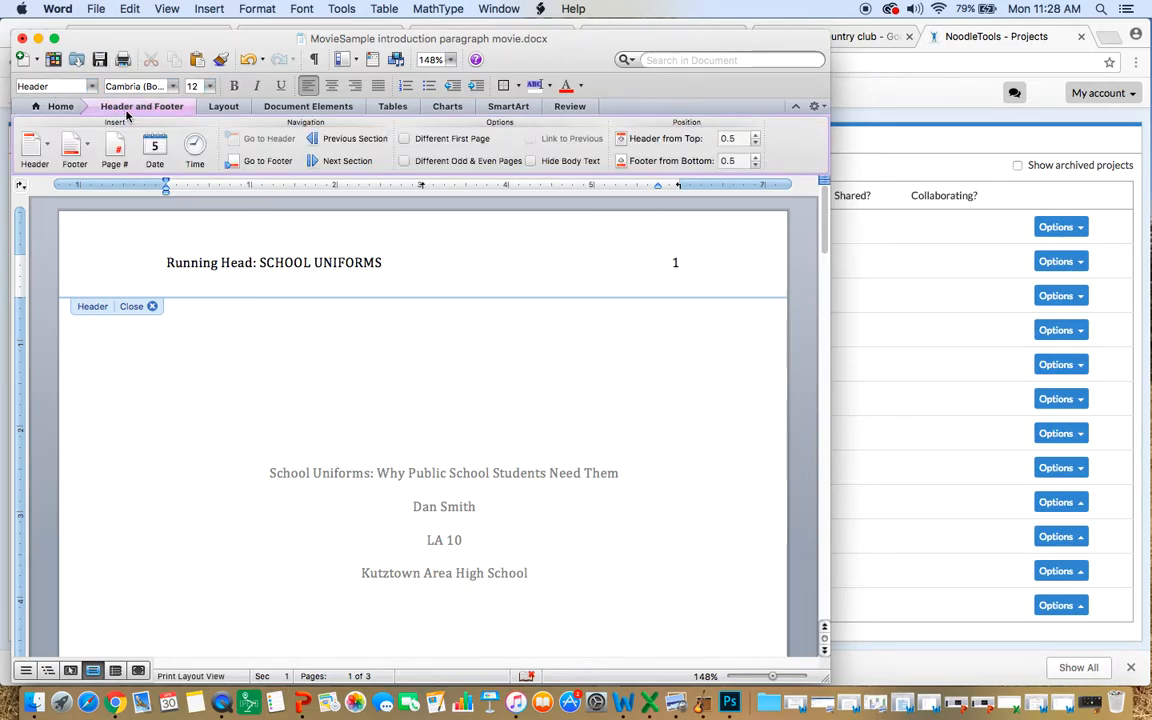
left_click(404, 139)
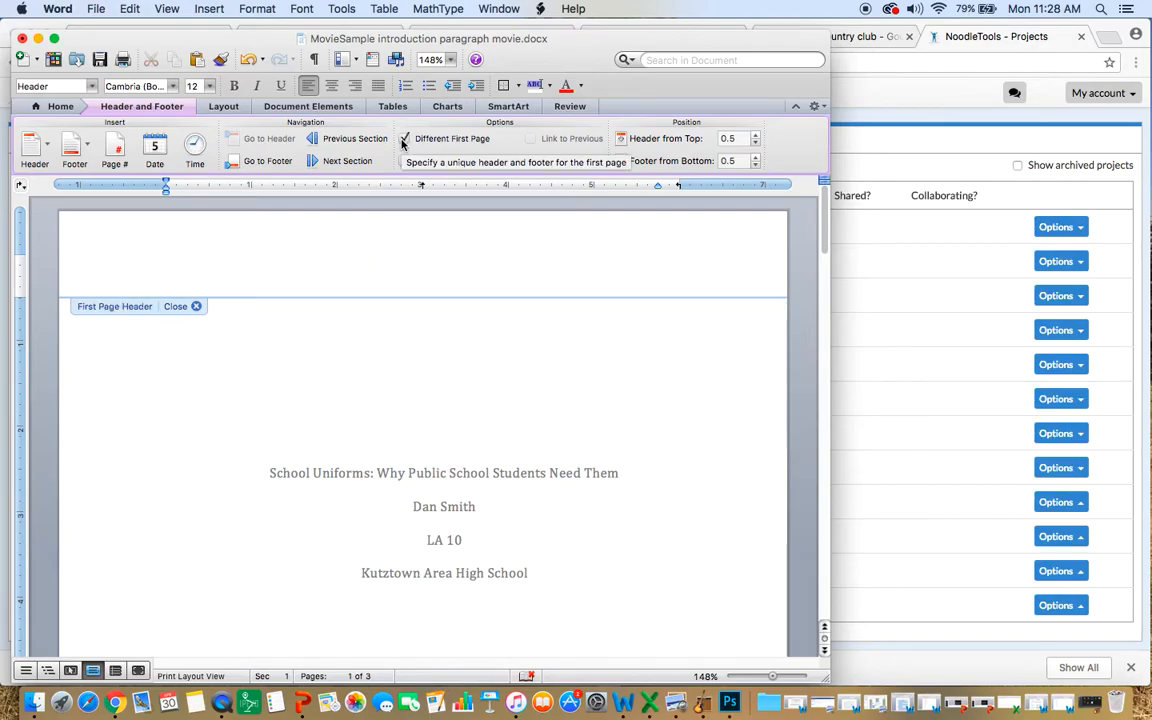
type("Running Head:")
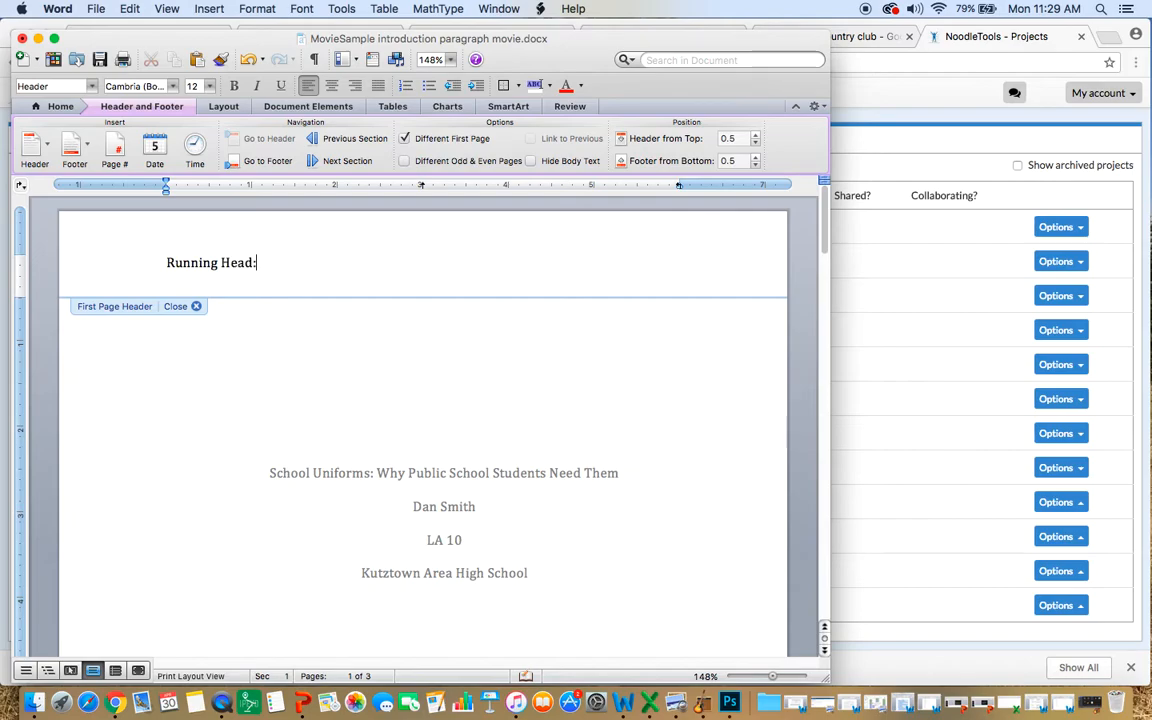
type(" SCHOOL UNIF")
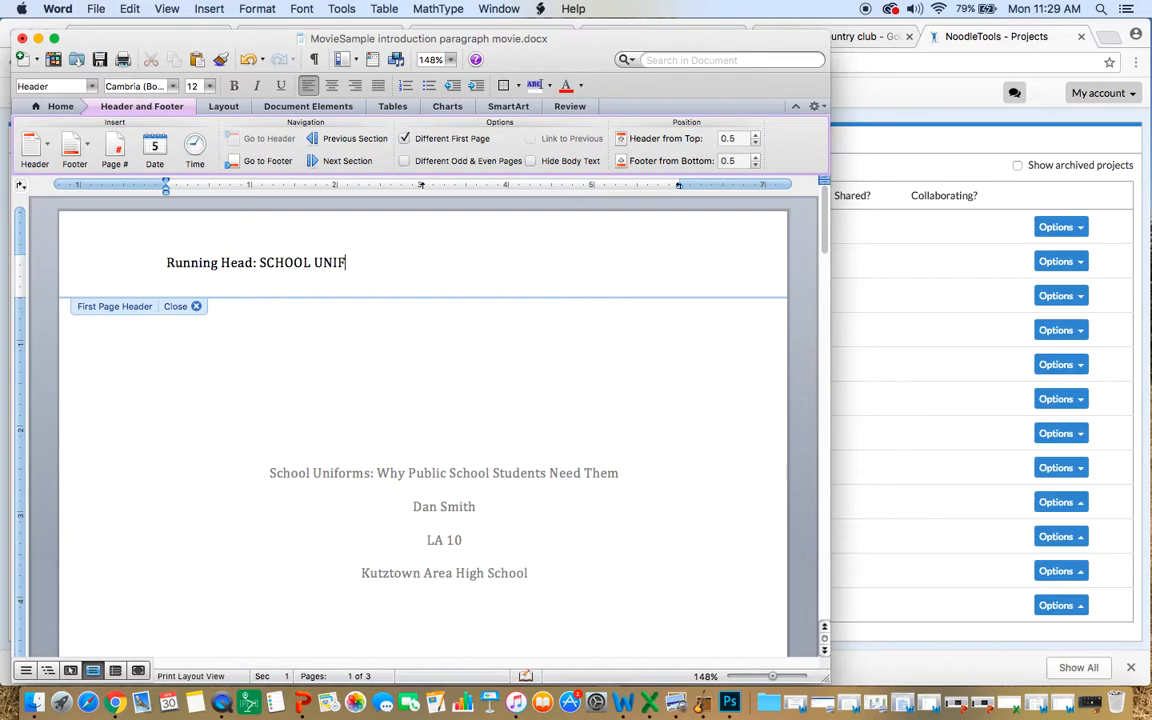
type("ORMS")
left_click(201, 10)
left_click(252, 46)
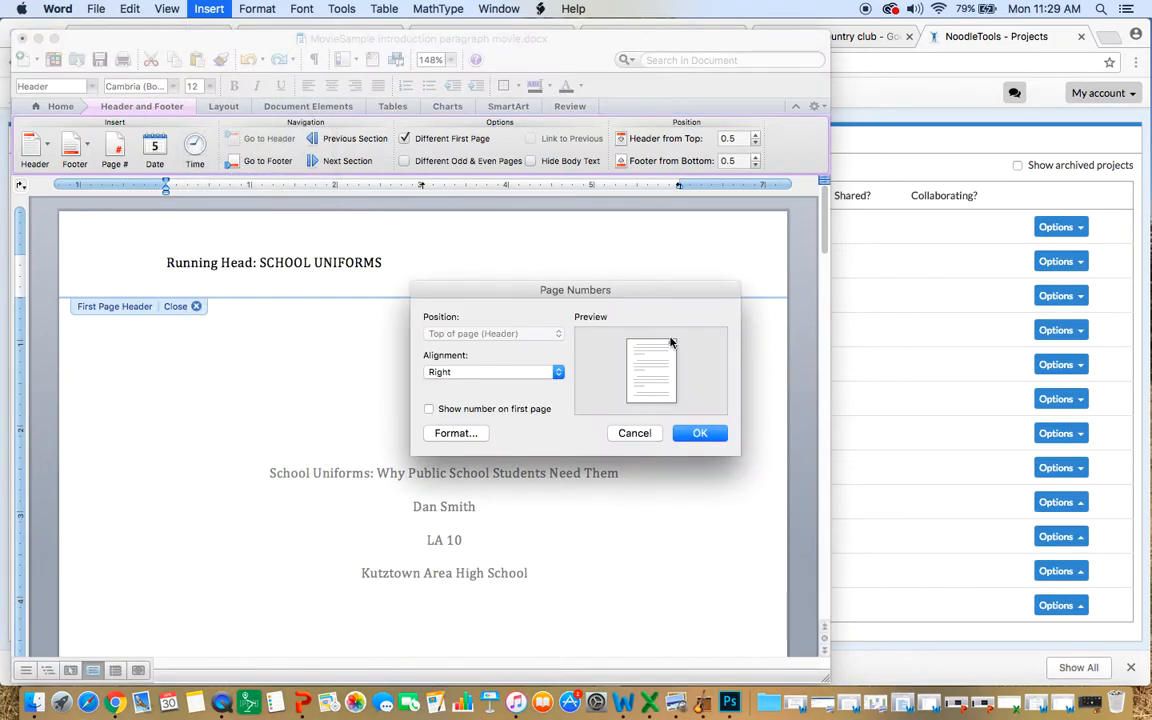
left_click(700, 433)
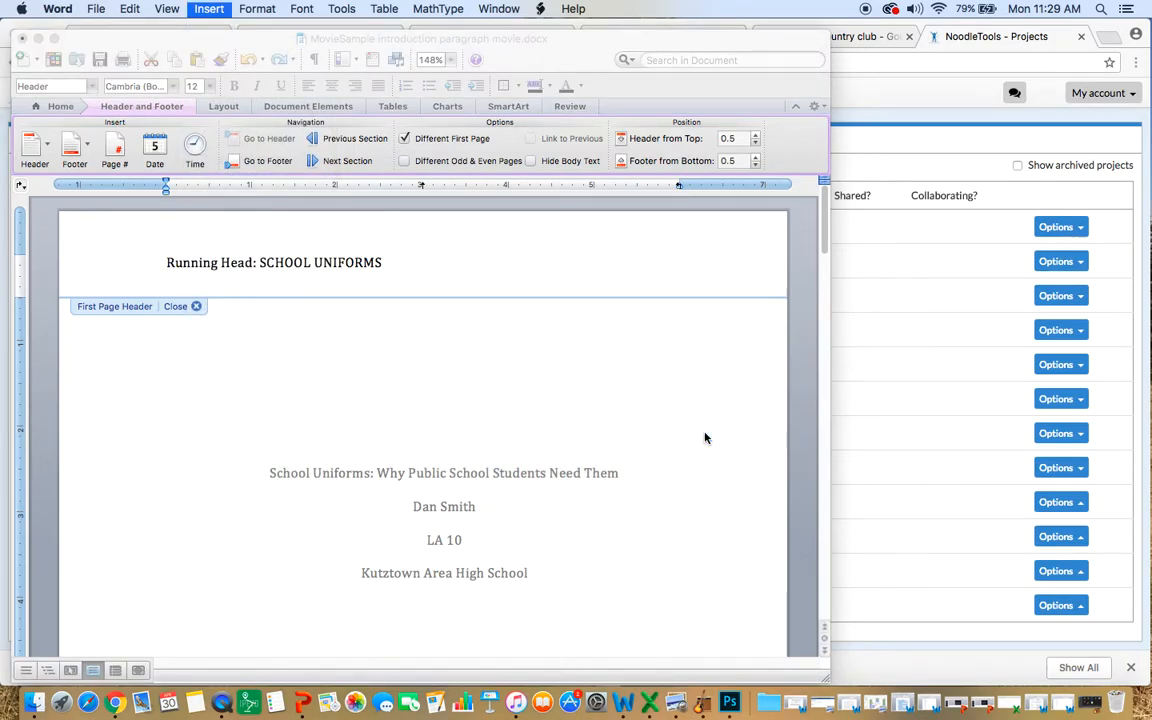
Delete 'Running Head: ' from the later pages' header, leaving 'SCHOOL UNIFORMS', and exit the header
scroll(704, 432, "down", 10)
scroll(704, 432, "down", 5)
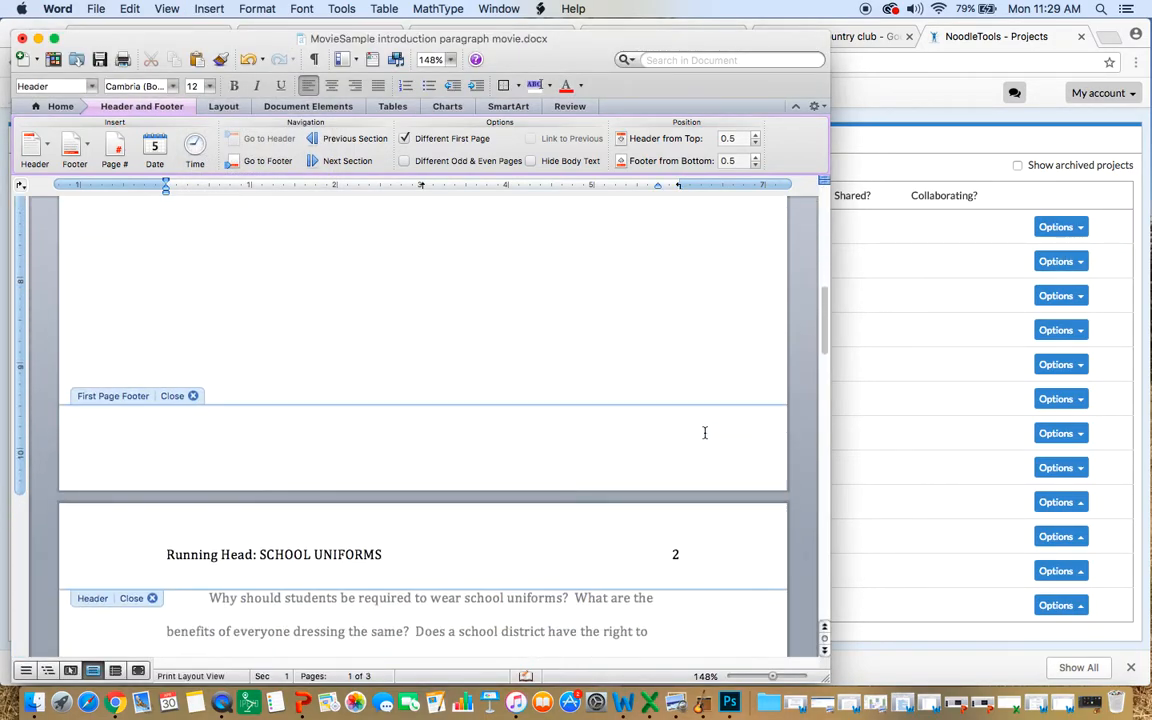
left_click_drag(260, 483, 165, 483)
key("BackSpace")
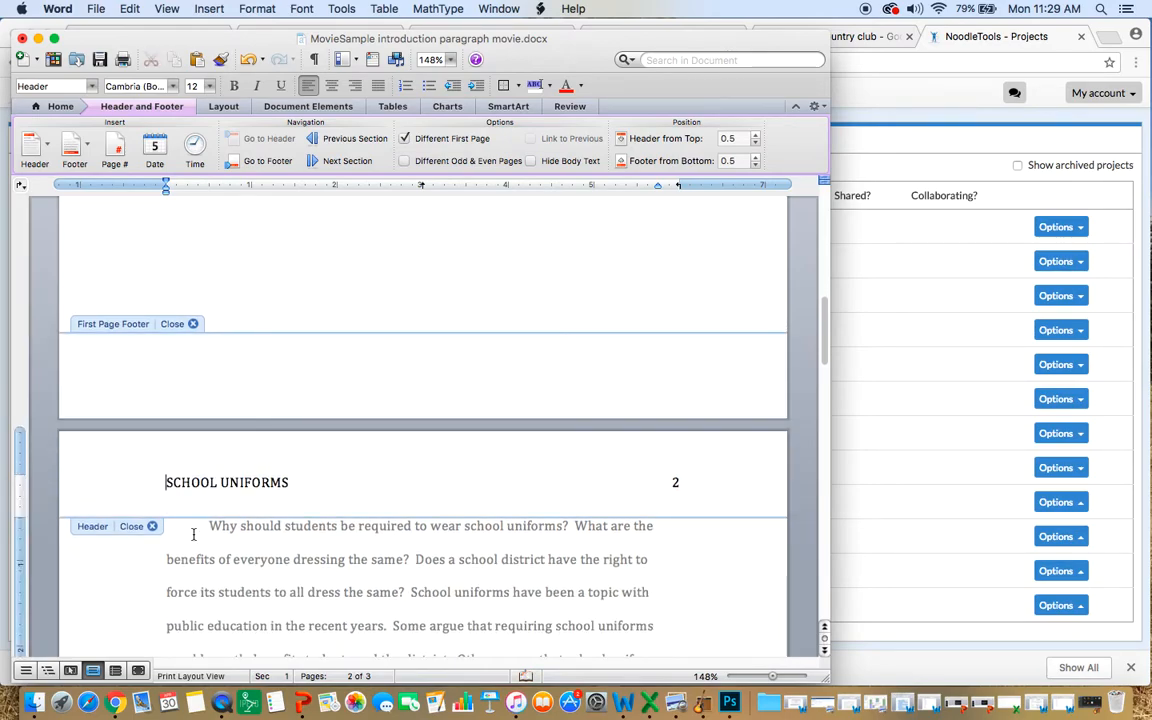
double_click(258, 560)
scroll(258, 563, "up", 10)
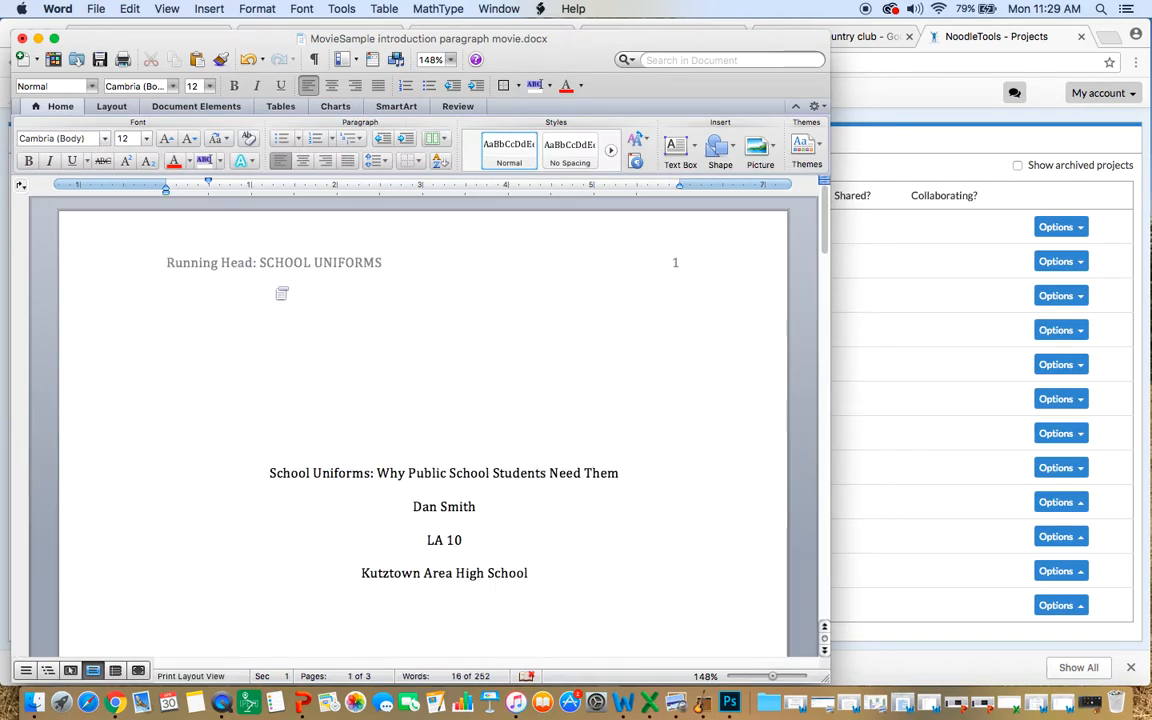
scroll(249, 360, "down", 10)
scroll(249, 360, "down", 5)
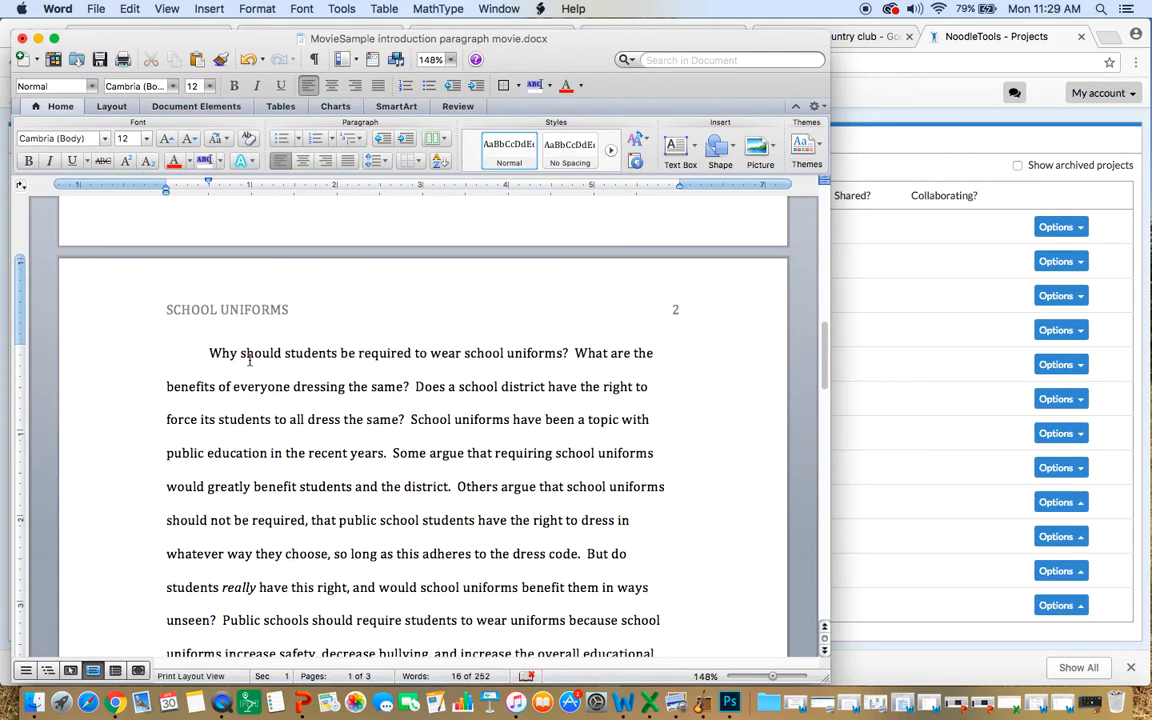
scroll(240, 325, "down", 2)
scroll(235, 315, "down", 5)
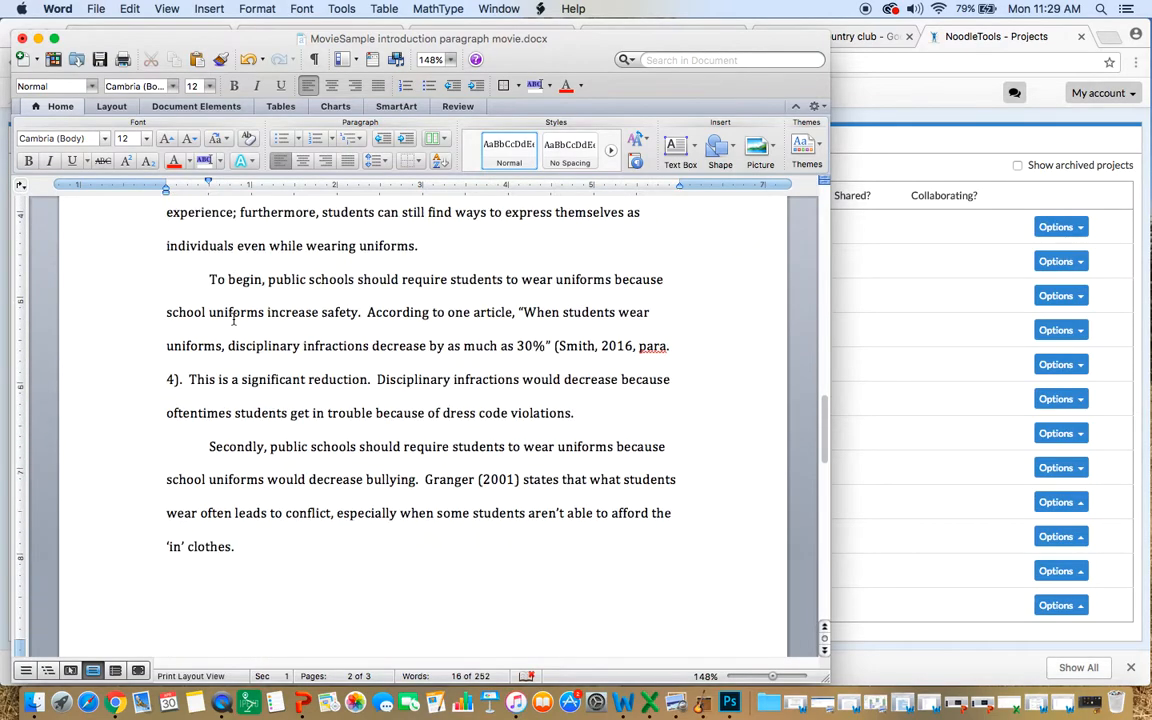
scroll(235, 318, "up", 20)
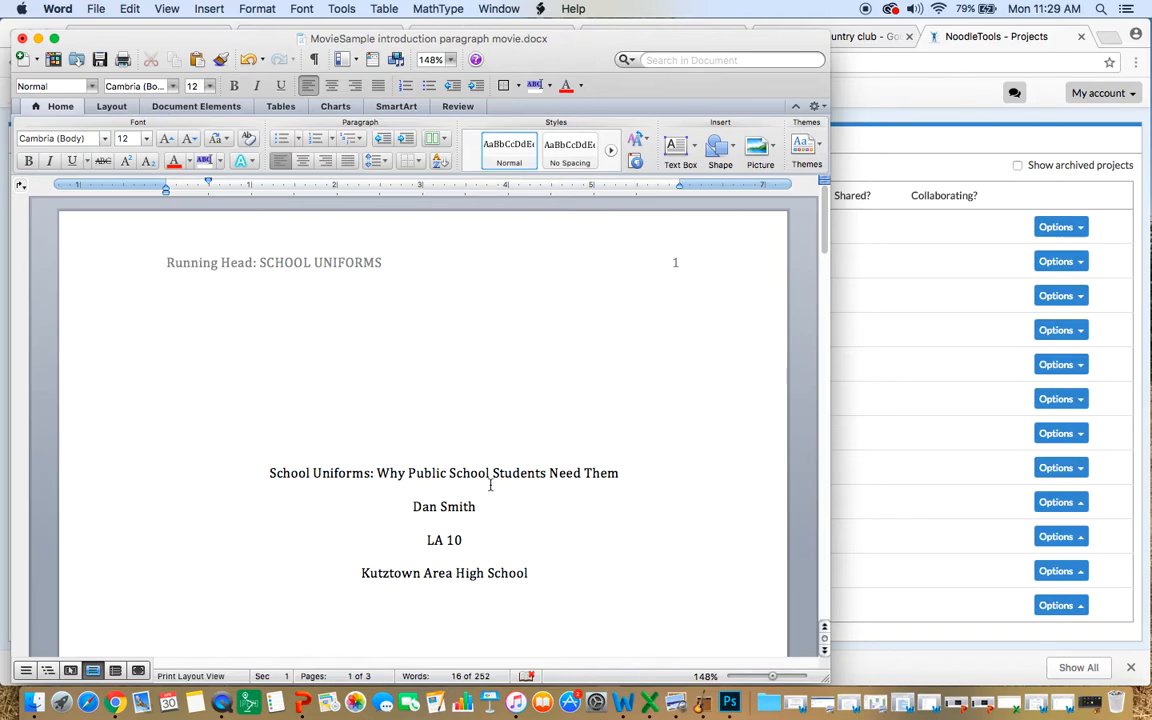
scroll(489, 465, "down", 20)
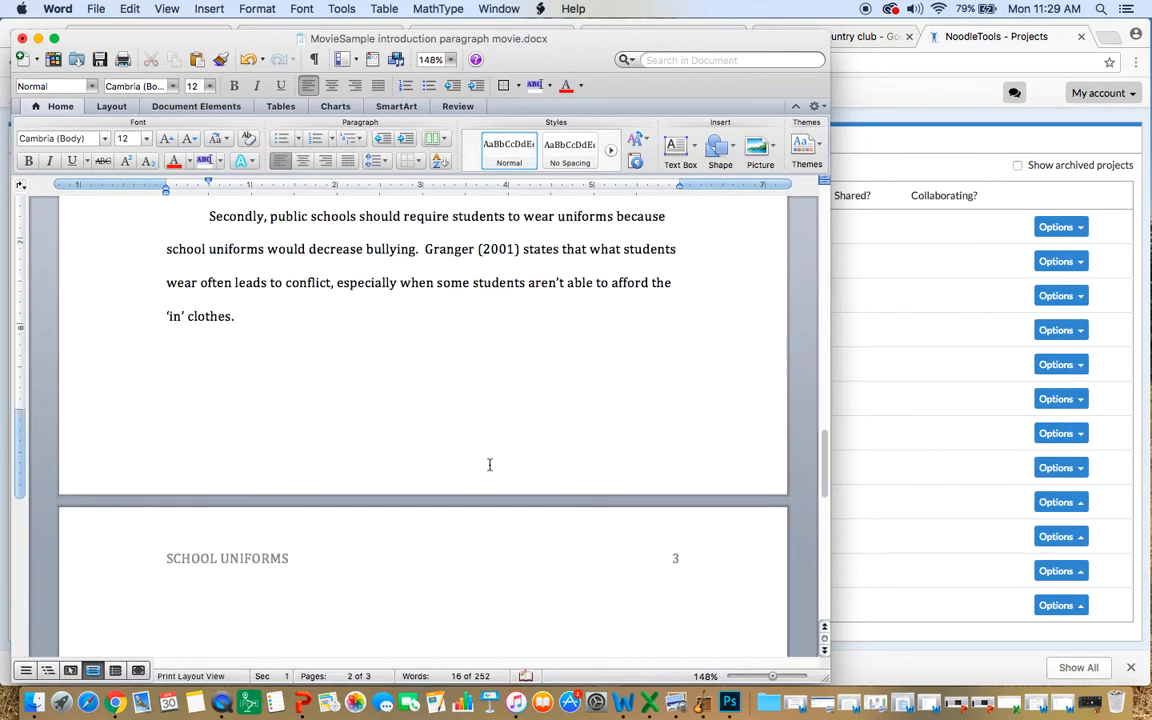
scroll(489, 465, "down", 3)
scroll(370, 416, "down", 2)
scroll(370, 418, "up", 2)
scroll(370, 418, "up", 20)
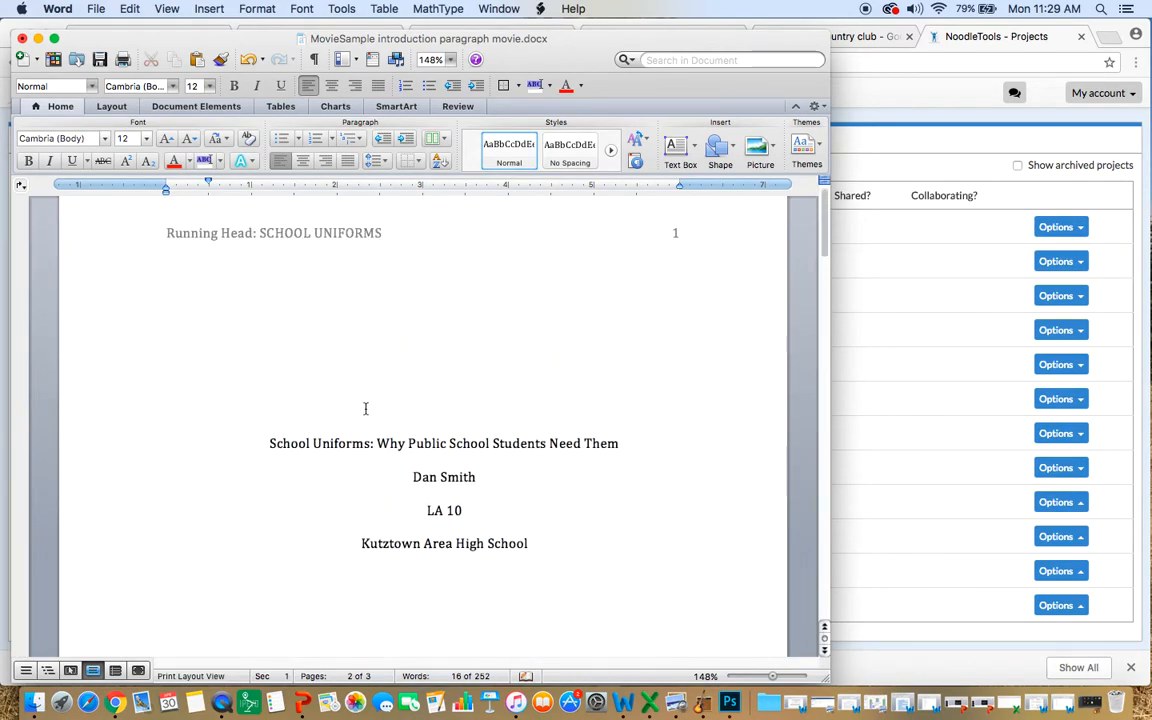
scroll(365, 409, "up", 2)
Export the APA project's NoodleTools sources to Word and open the downloaded References document
left_click(876, 330)
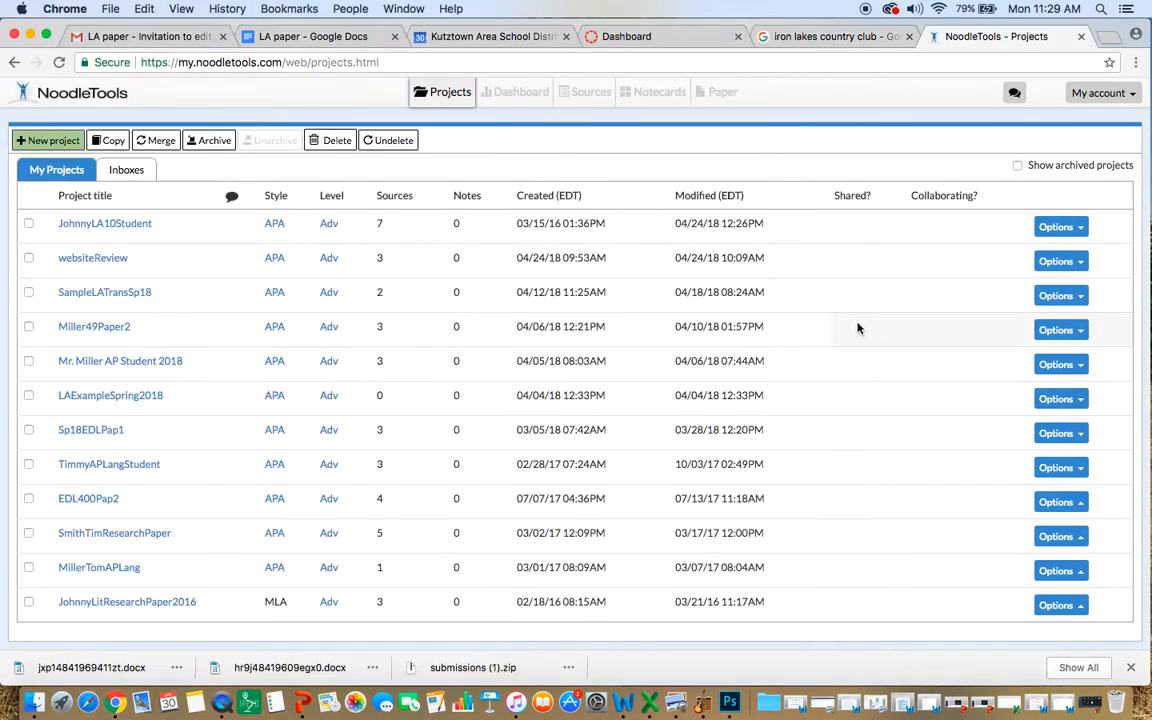
left_click(76, 229)
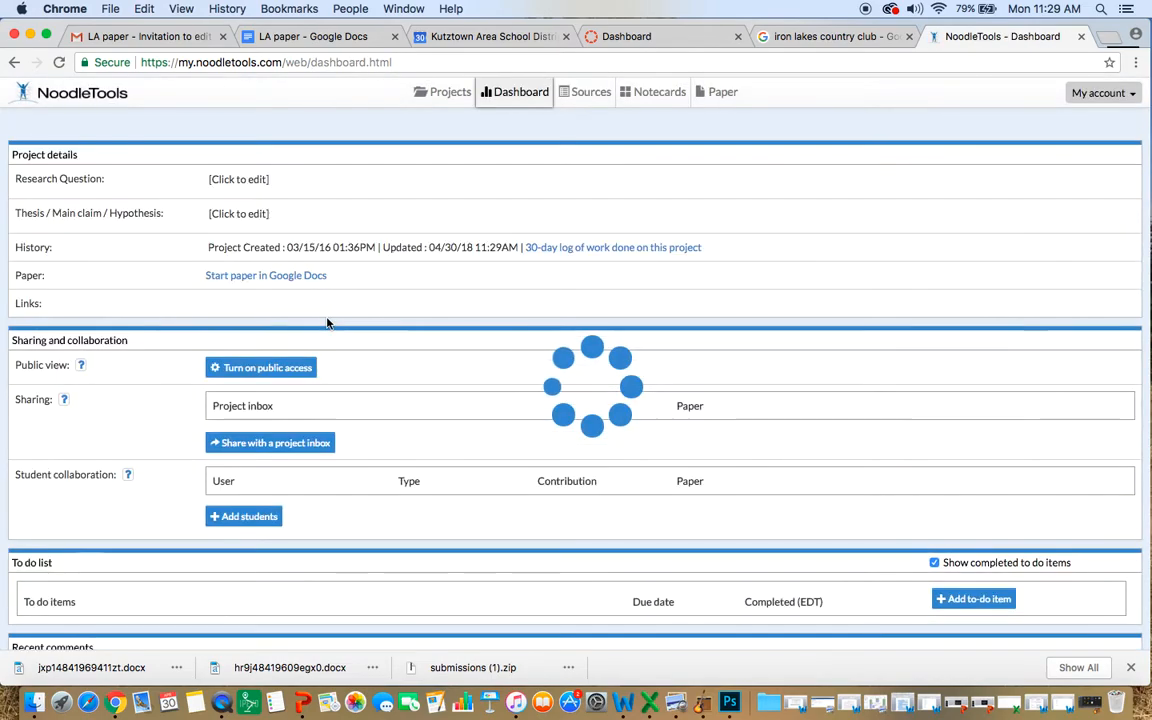
left_click(586, 95)
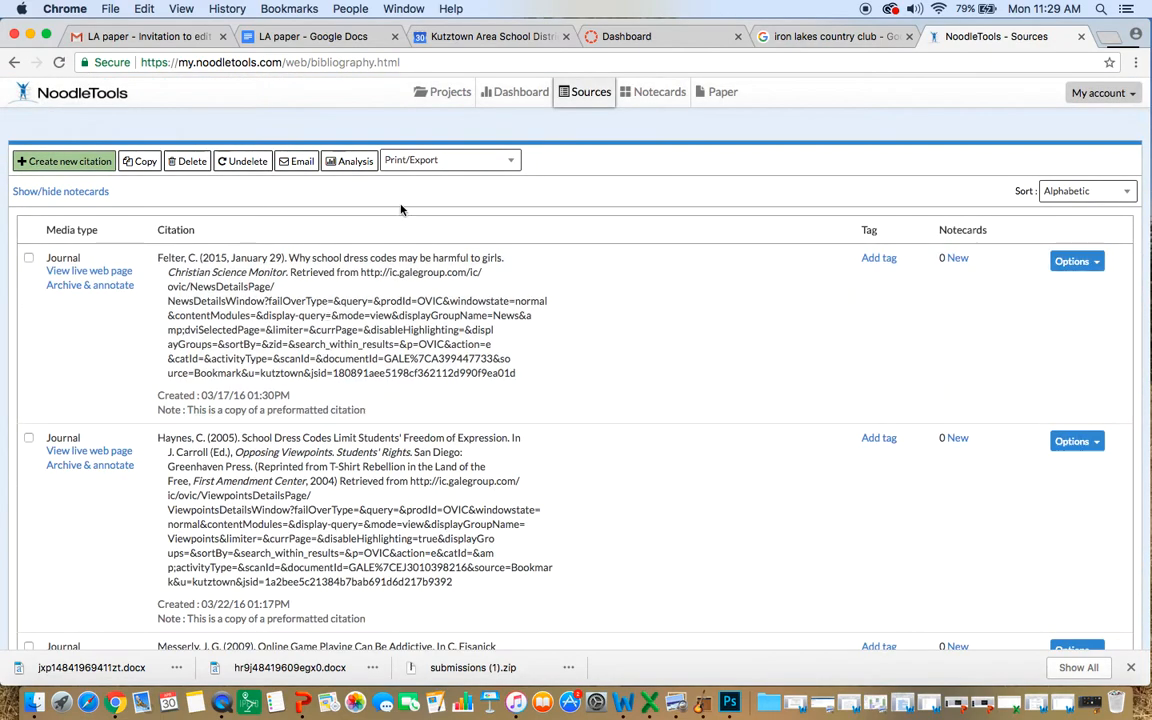
left_click(420, 161)
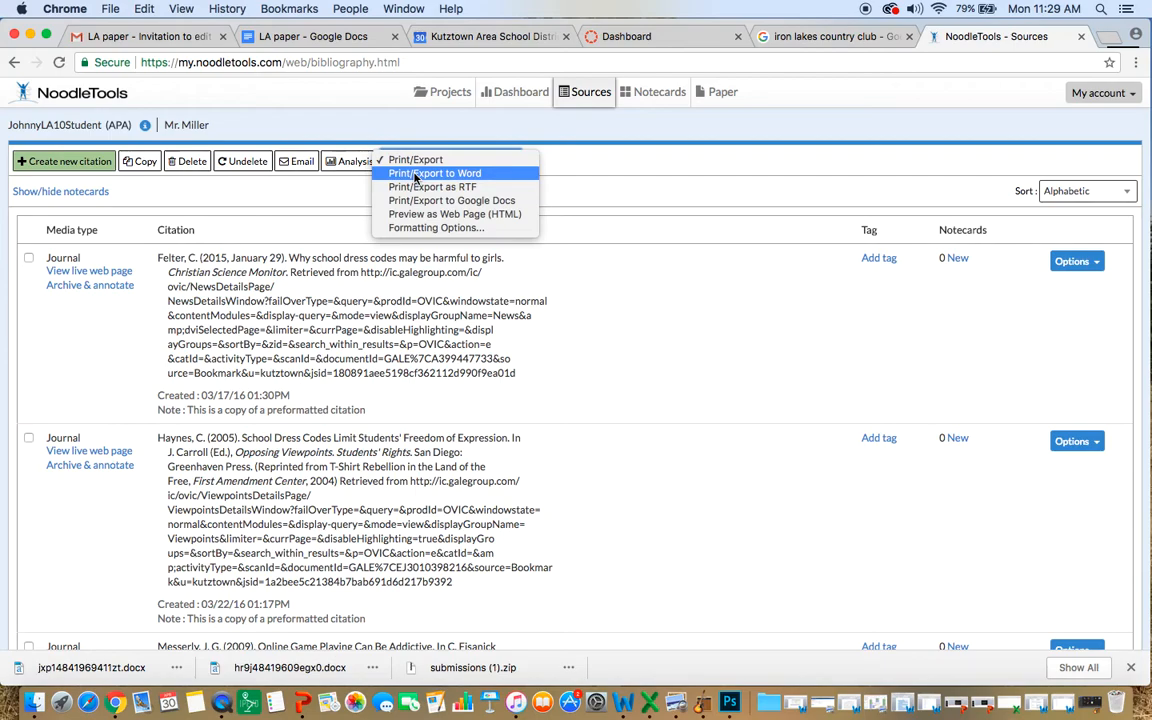
left_click(415, 175)
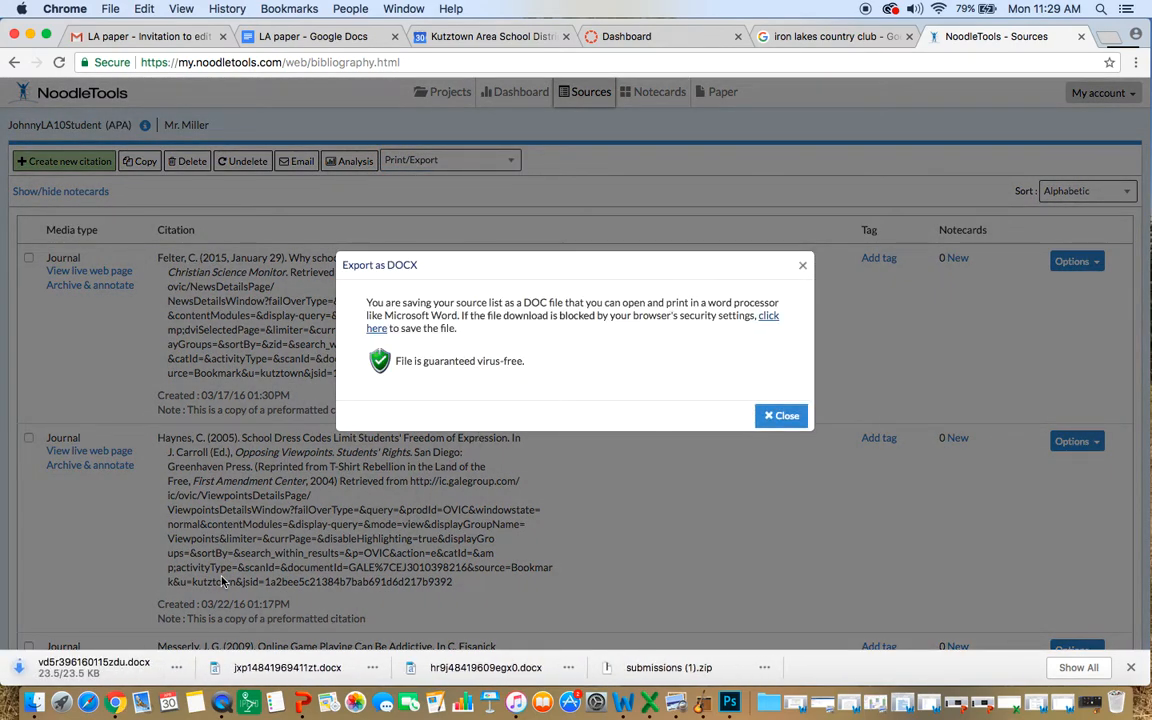
left_click(80, 664)
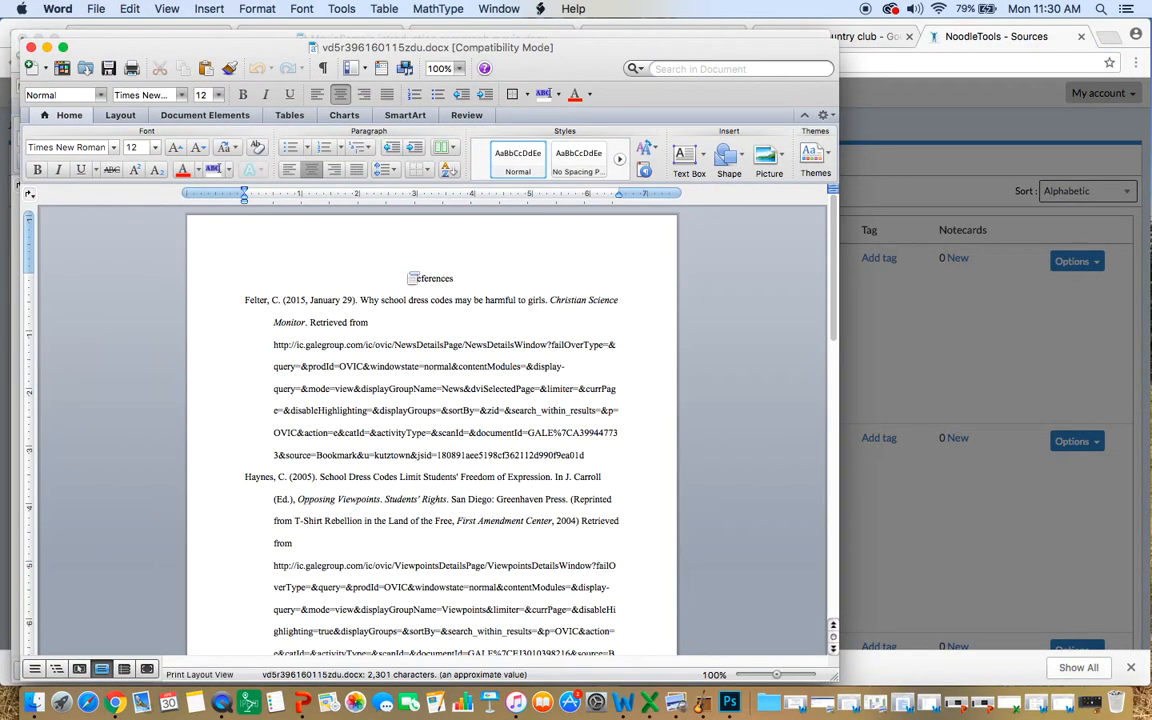
Select and copy the entire exported reference list, then close the reference document
key("cmd+a")
scroll(495, 363, "down", 10)
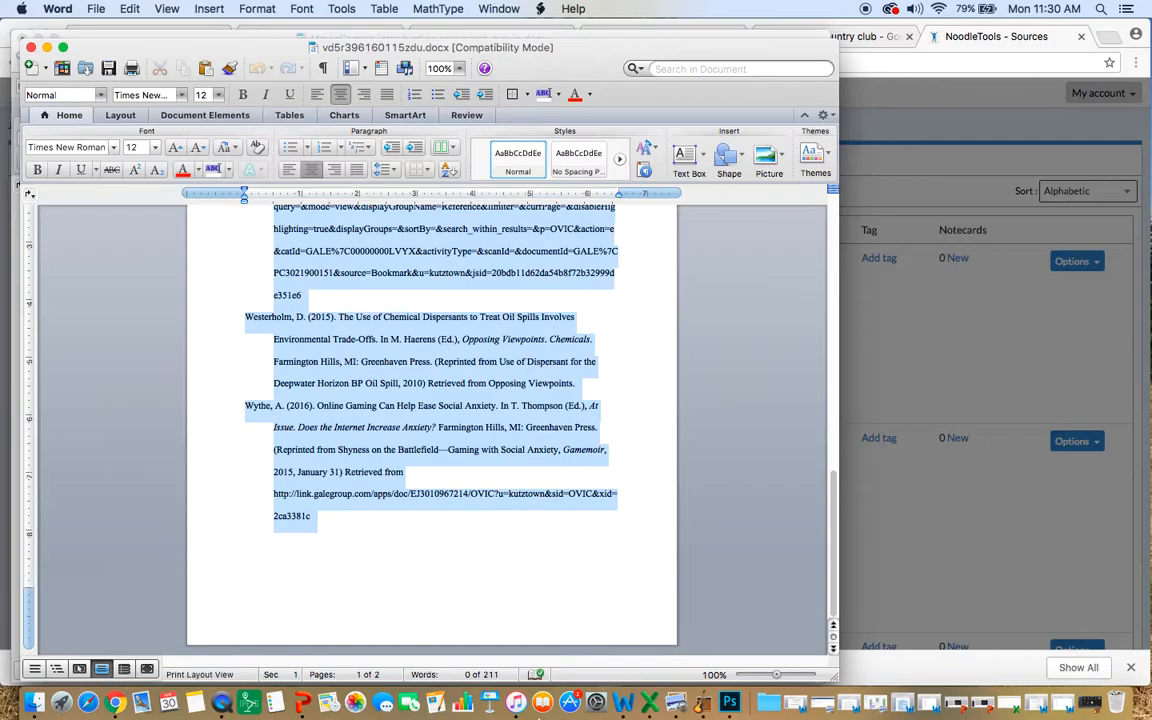
left_click(46, 47)
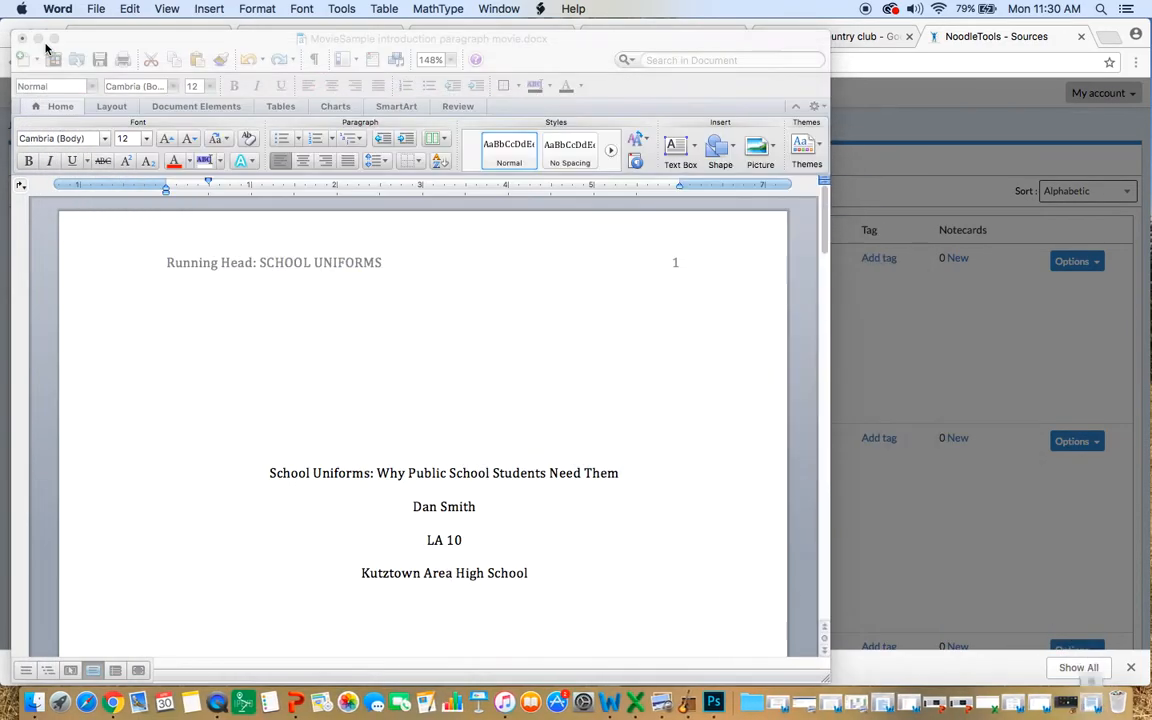
scroll(451, 418, "down", 20)
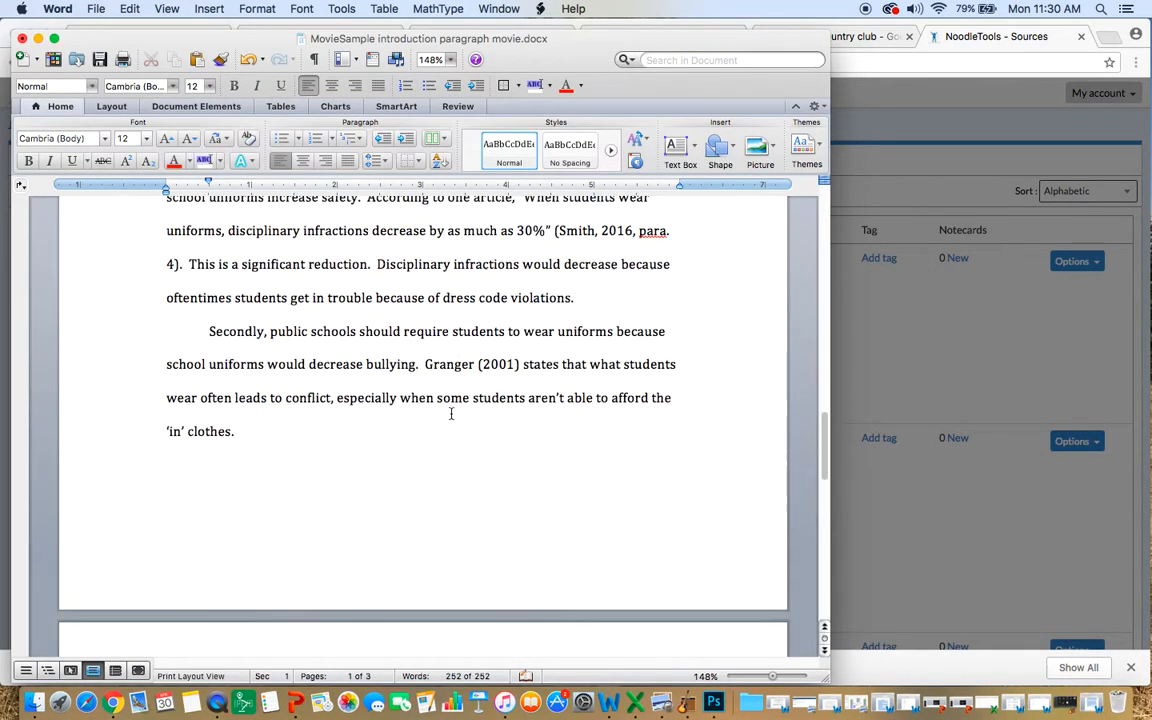
Start a blank page 3 after the bullying paragraph that ends the School Uniforms paper
left_click(388, 331)
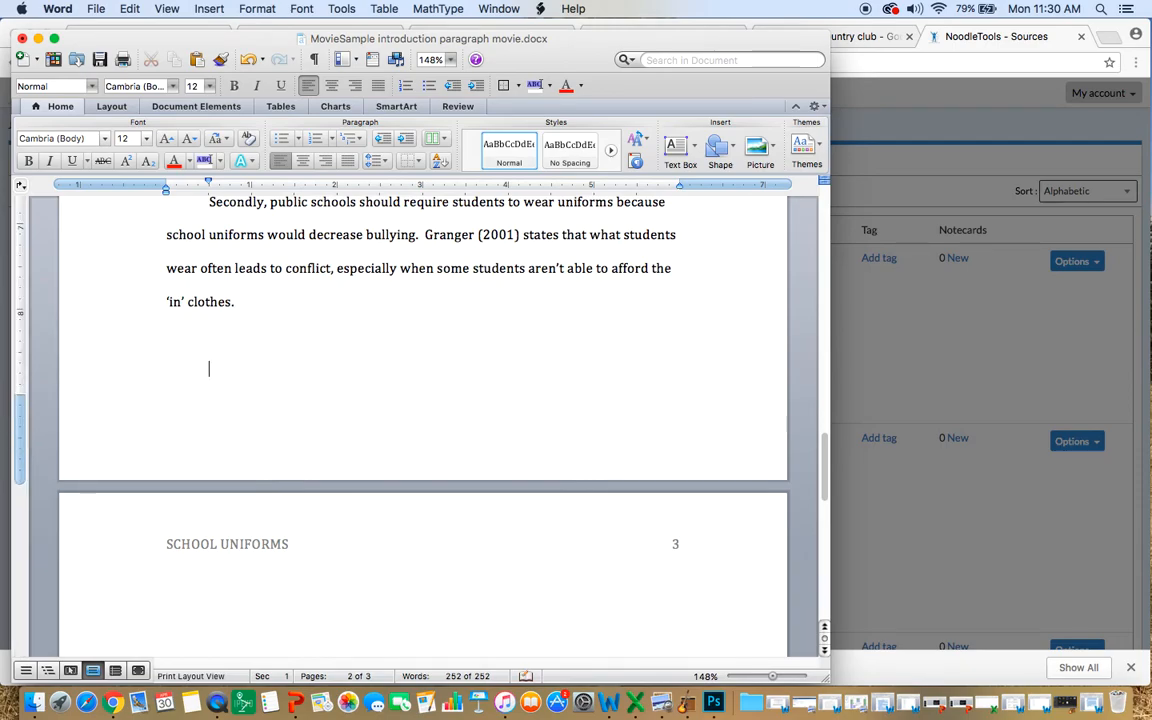
key("Return")
key("Tab")
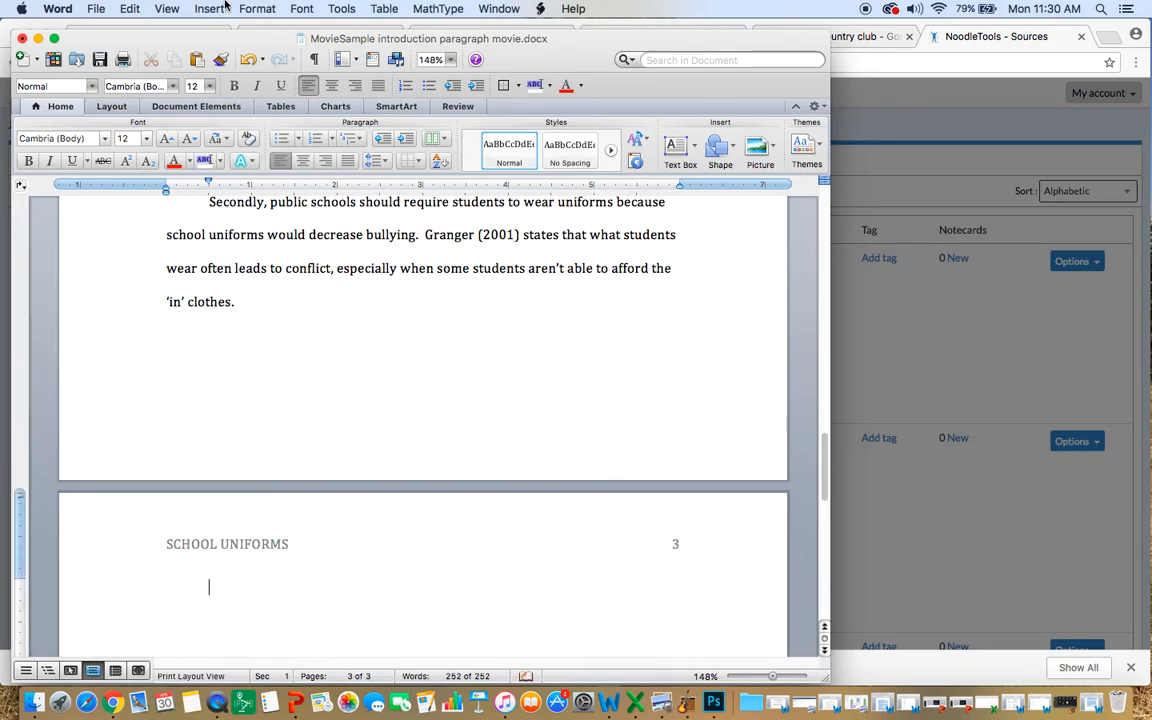
left_click(131, 9)
Paste the references onto page 3 and check the paper now runs to 5 pages, 463 words
left_click(147, 121)
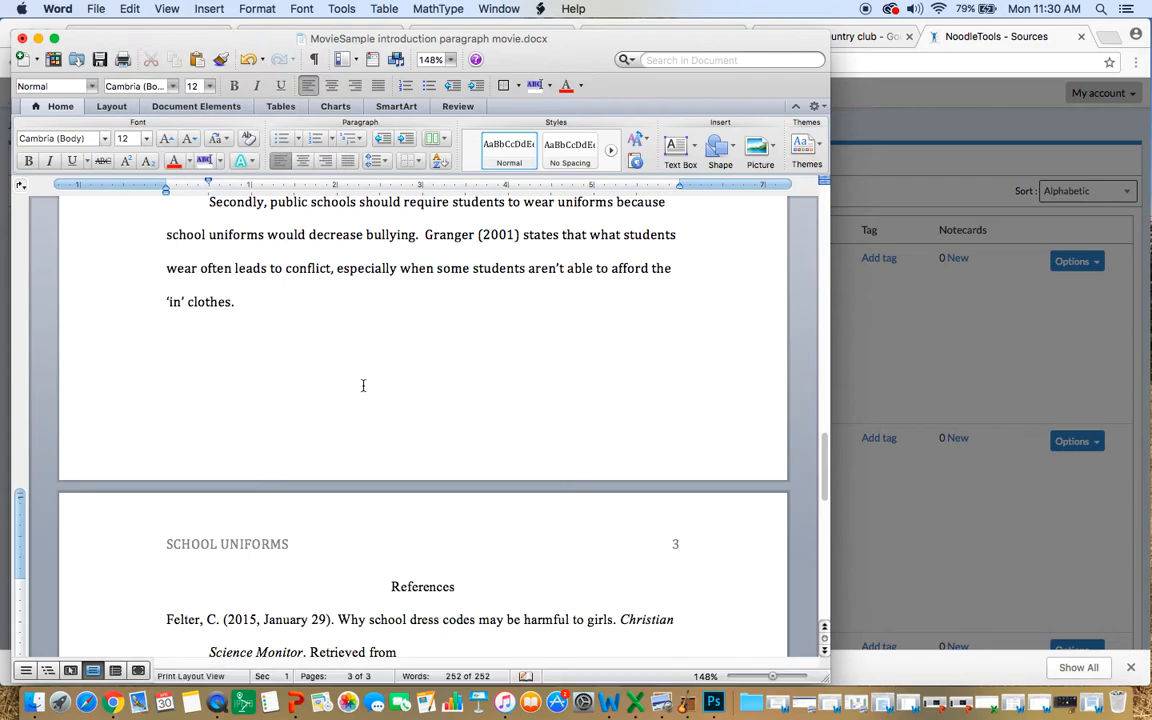
scroll(390, 424, "up", 10)
scroll(389, 325, "up", 2)
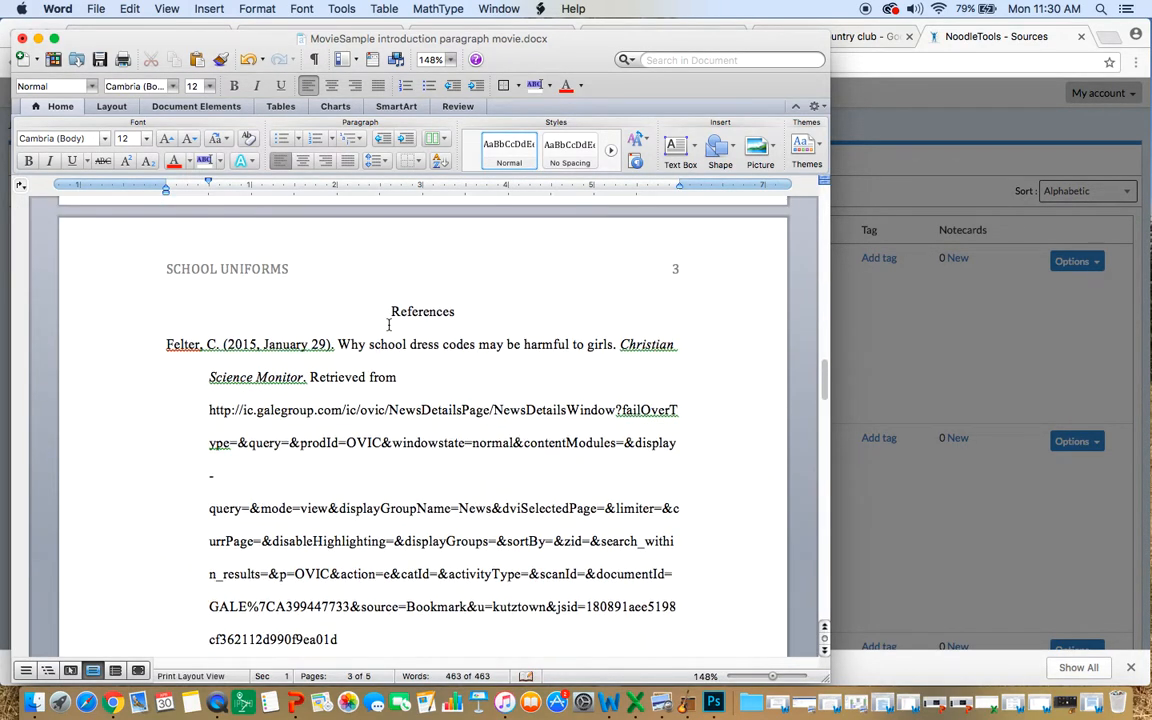
scroll(324, 525, "down", 6)
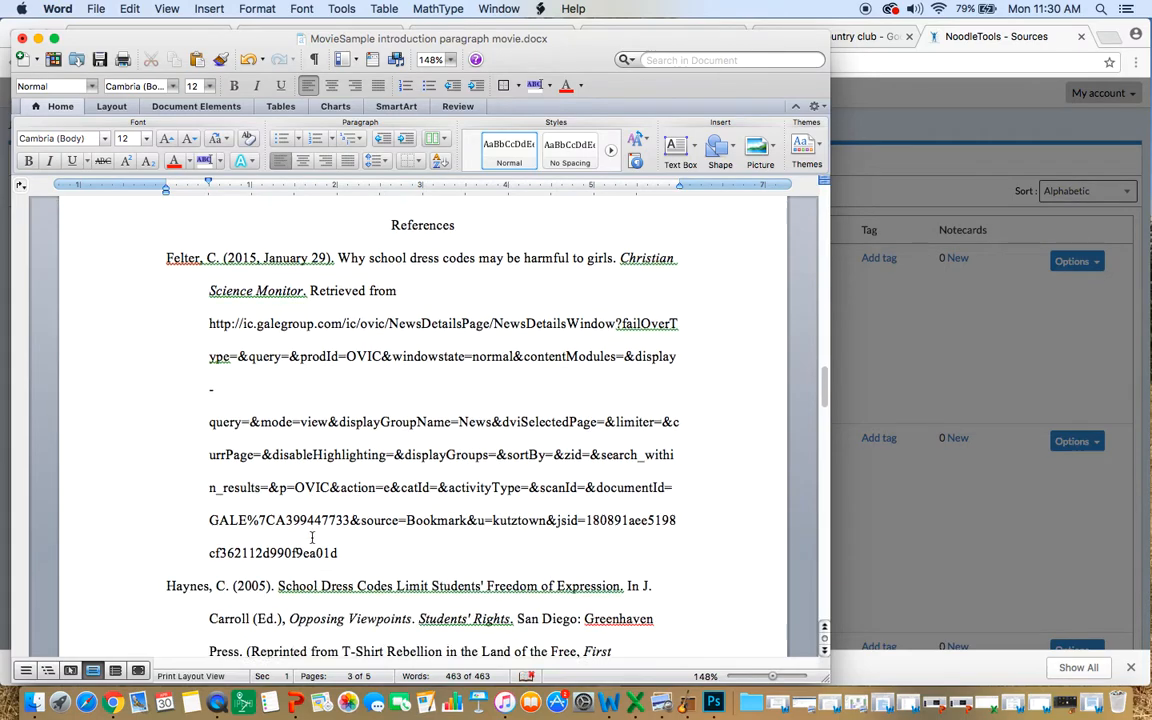
scroll(281, 484, "up", 11)
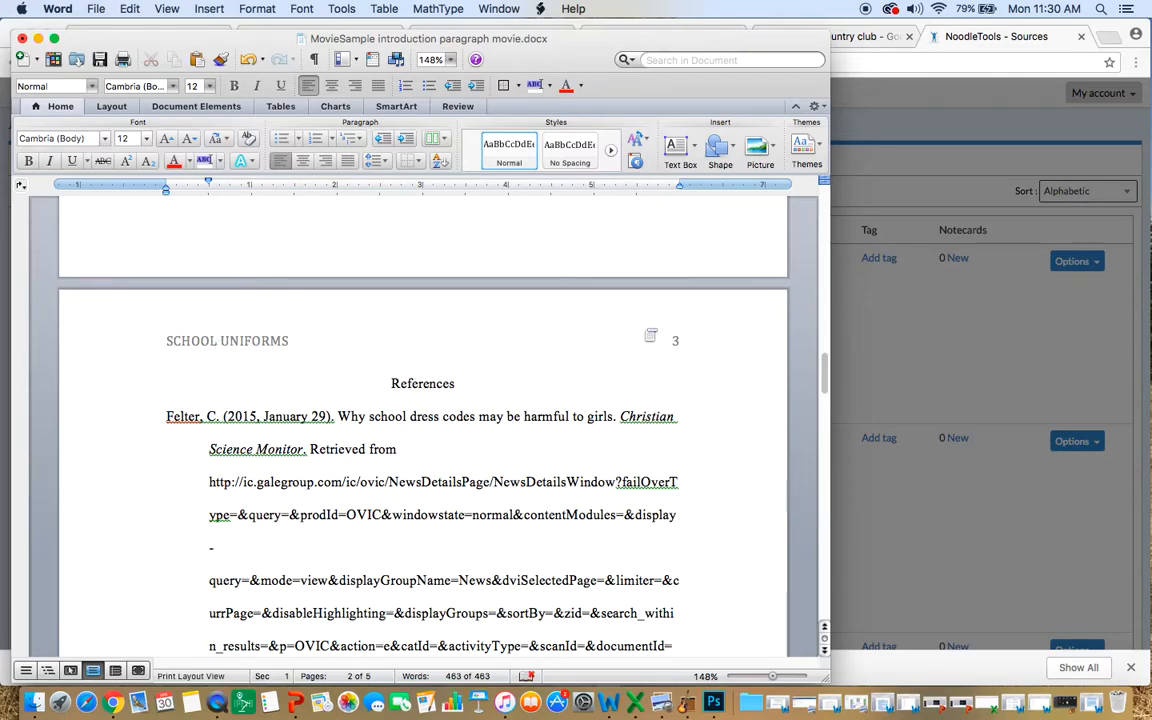
scroll(351, 413, "down", 15)
scroll(351, 413, "down", 15)
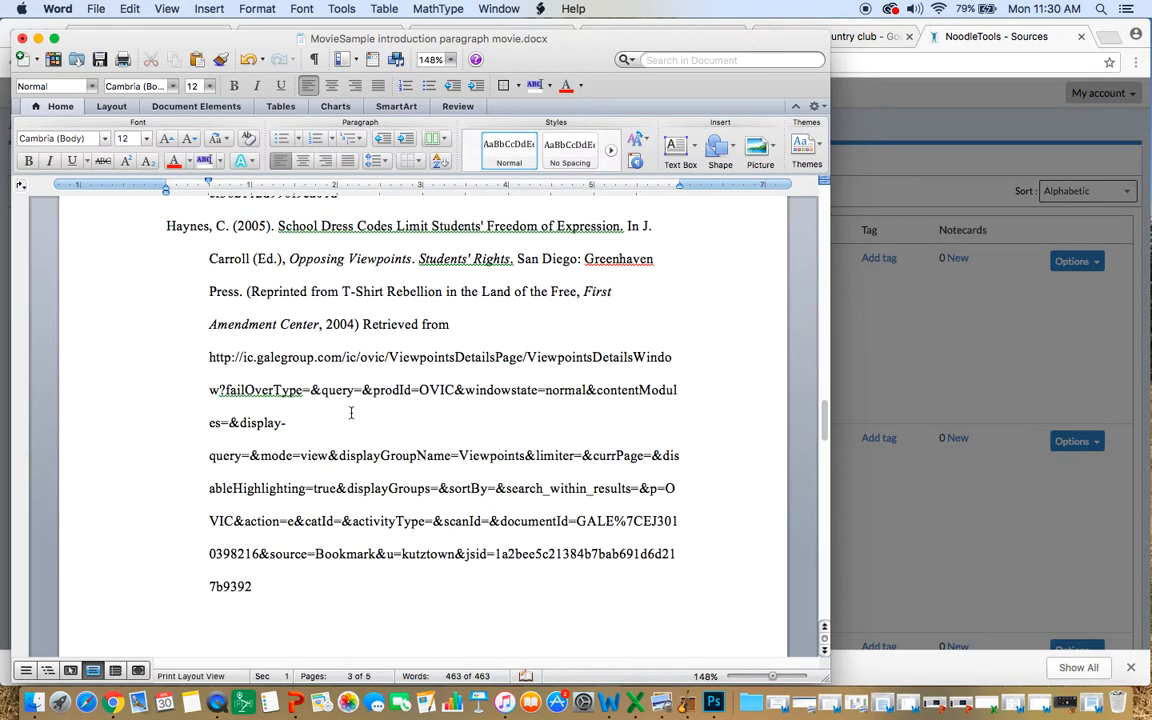
scroll(350, 412, "up", 20)
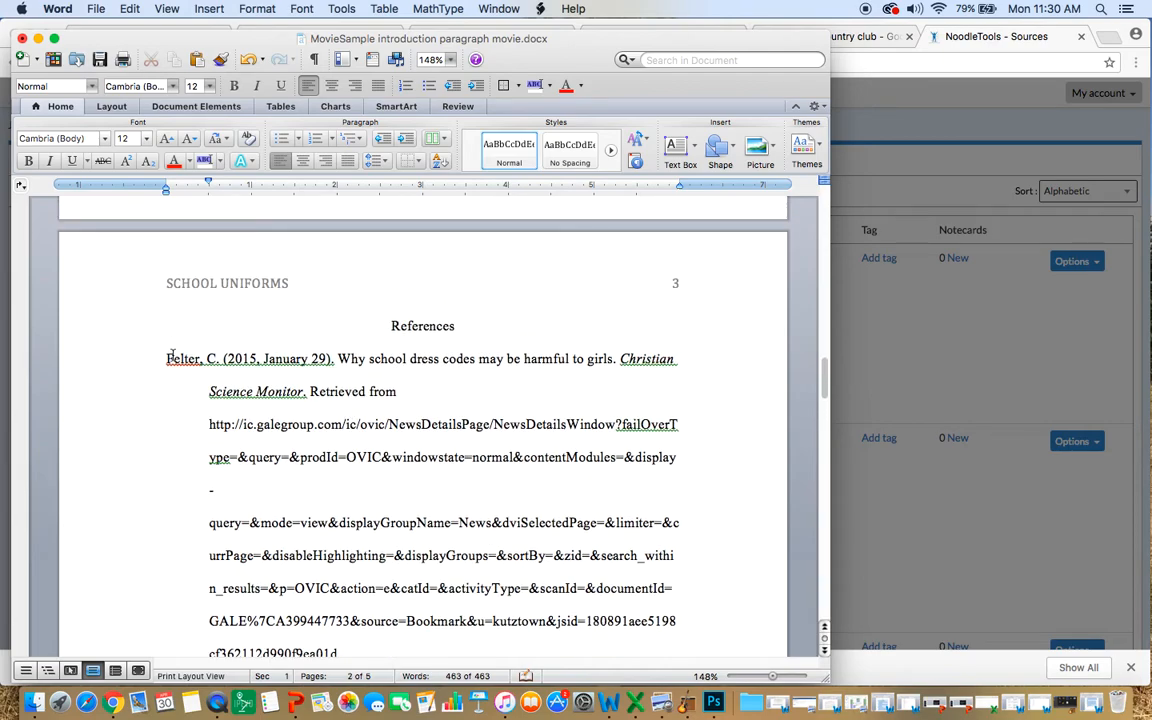
scroll(222, 359, "down", 20)
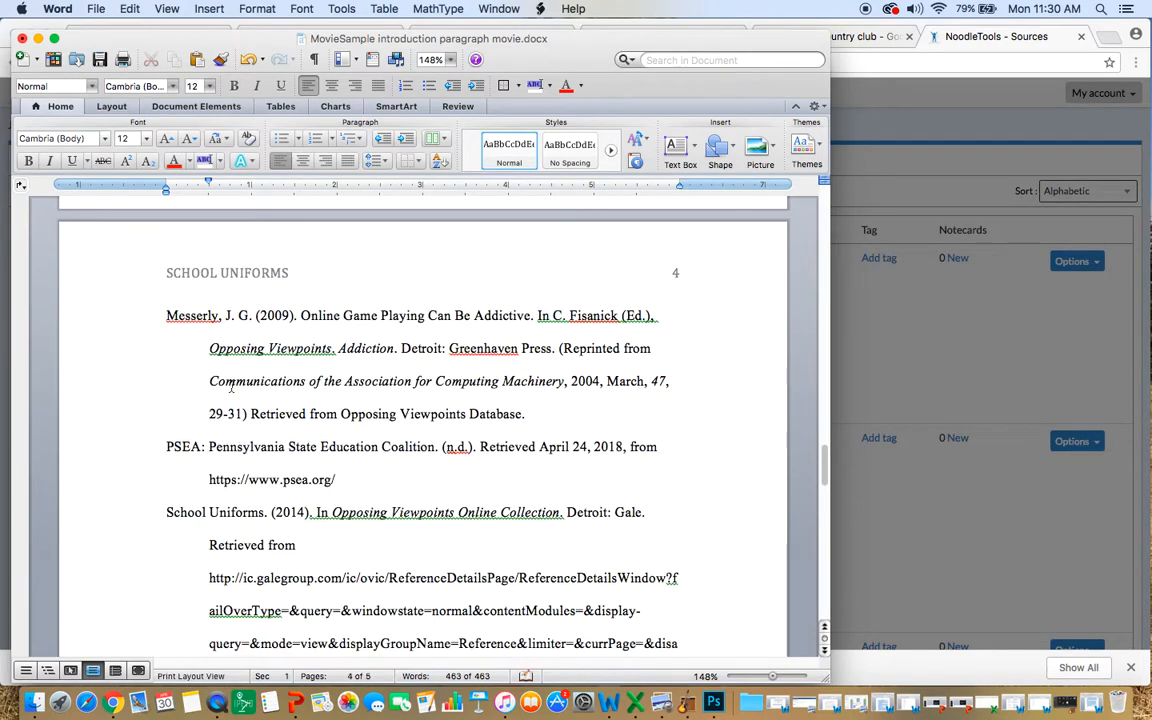
scroll(235, 461, "down", 12)
scroll(250, 370, "down", 20)
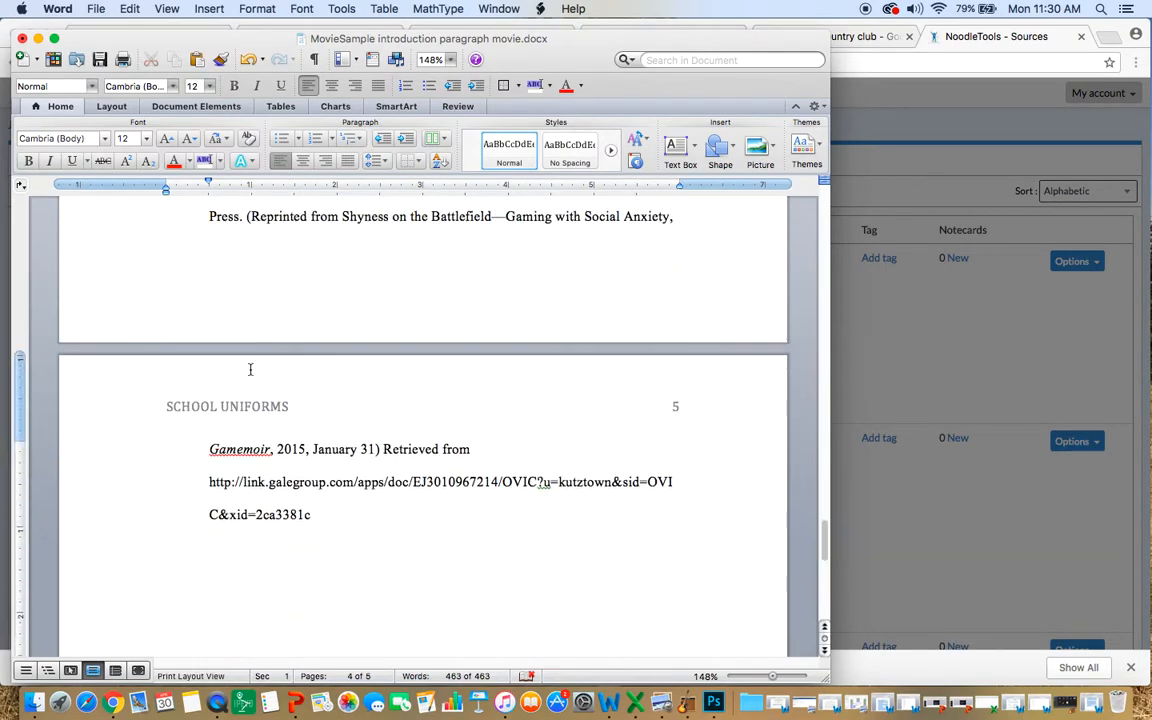
scroll(257, 378, "up", 20)
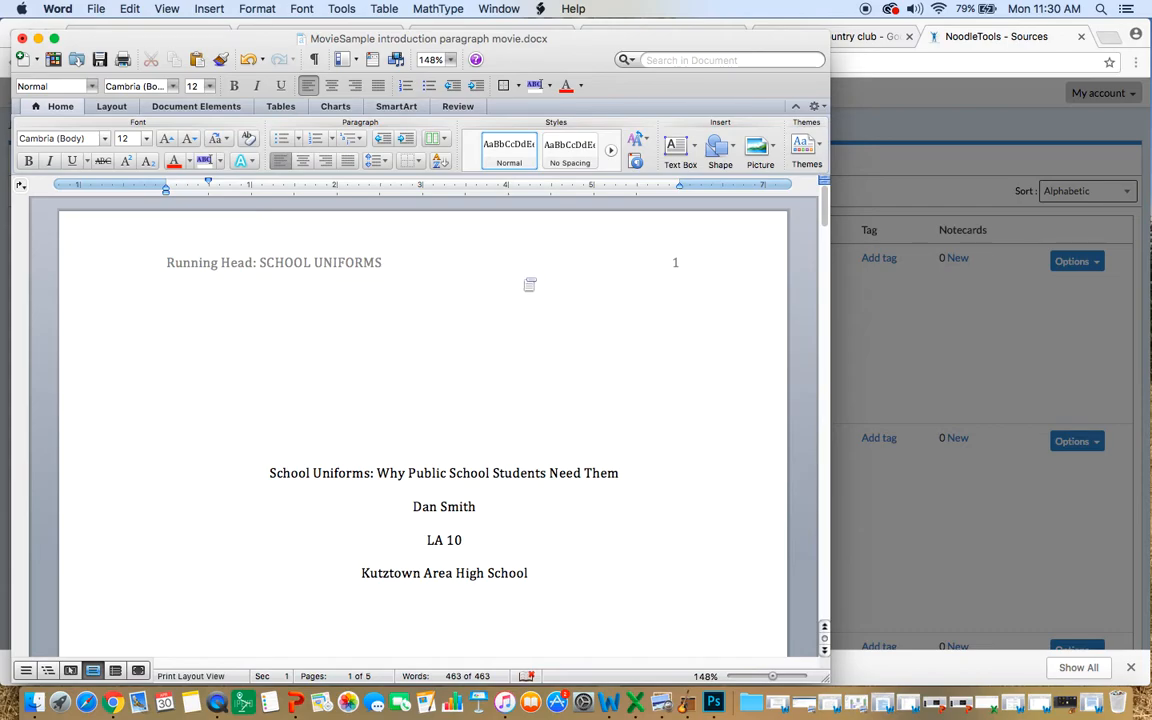
scroll(612, 393, "down", 20)
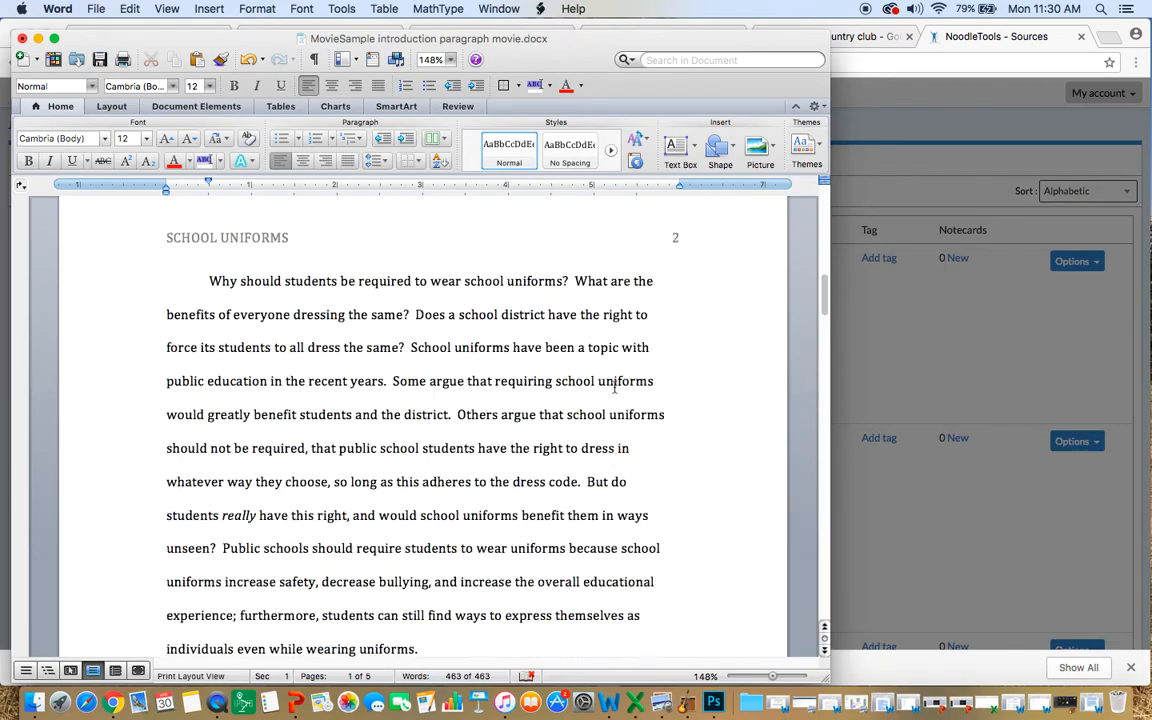
scroll(614, 387, "up", 18)
scroll(614, 387, "up", 2)
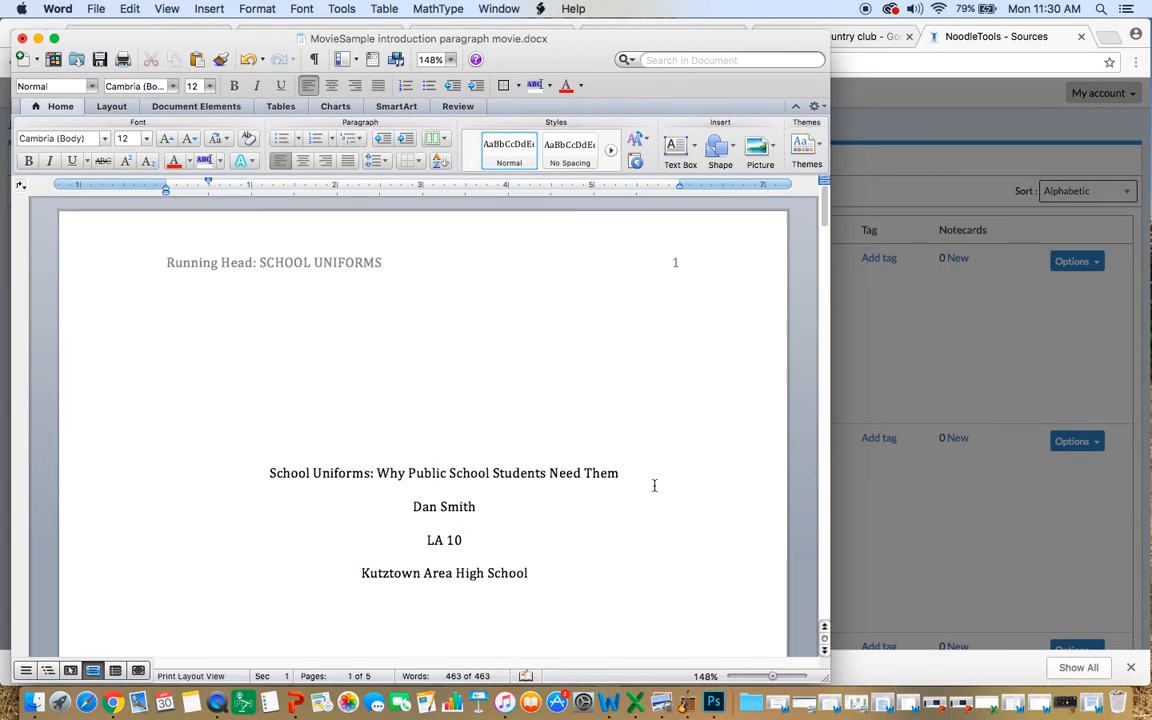